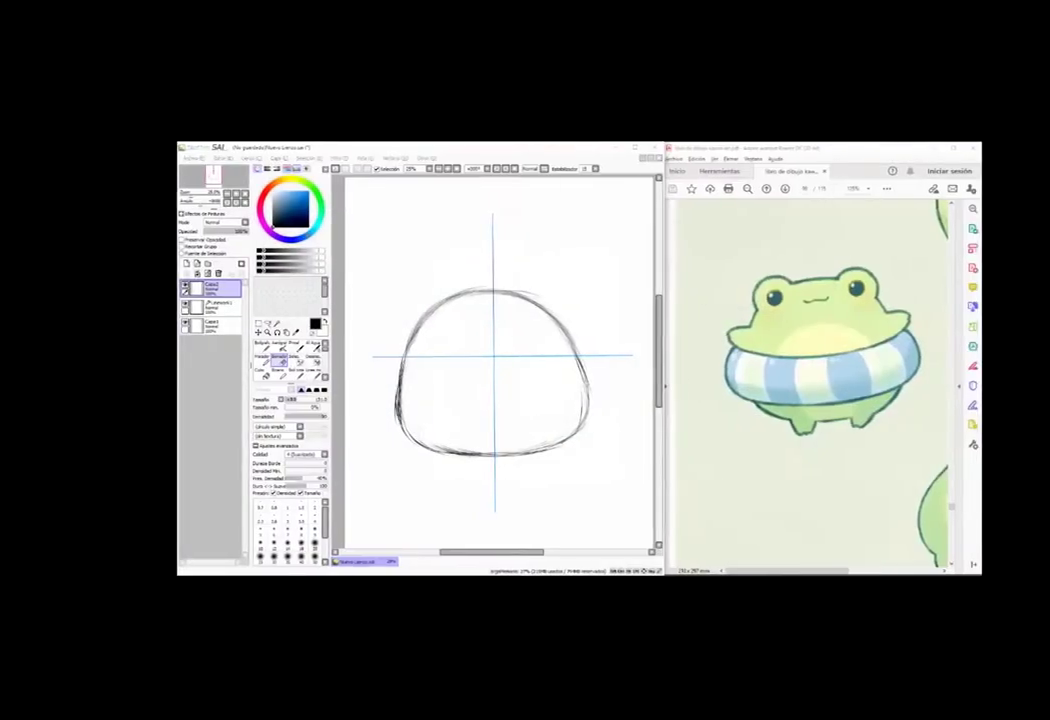
# - Paste the blue-and-pink character logo and scale it down into the lower-right corner of the canvas
pyautogui.hotkey('ctrl', 'v')
pyautogui.hotkey('ctrl', 't')
pyautogui.moveTo(370, 205); pyautogui.dragTo(604, 492)
pyautogui.press('Return')
pyautogui.press('w')
pyautogui.click(604, 495)
pyautogui.click(643, 456)
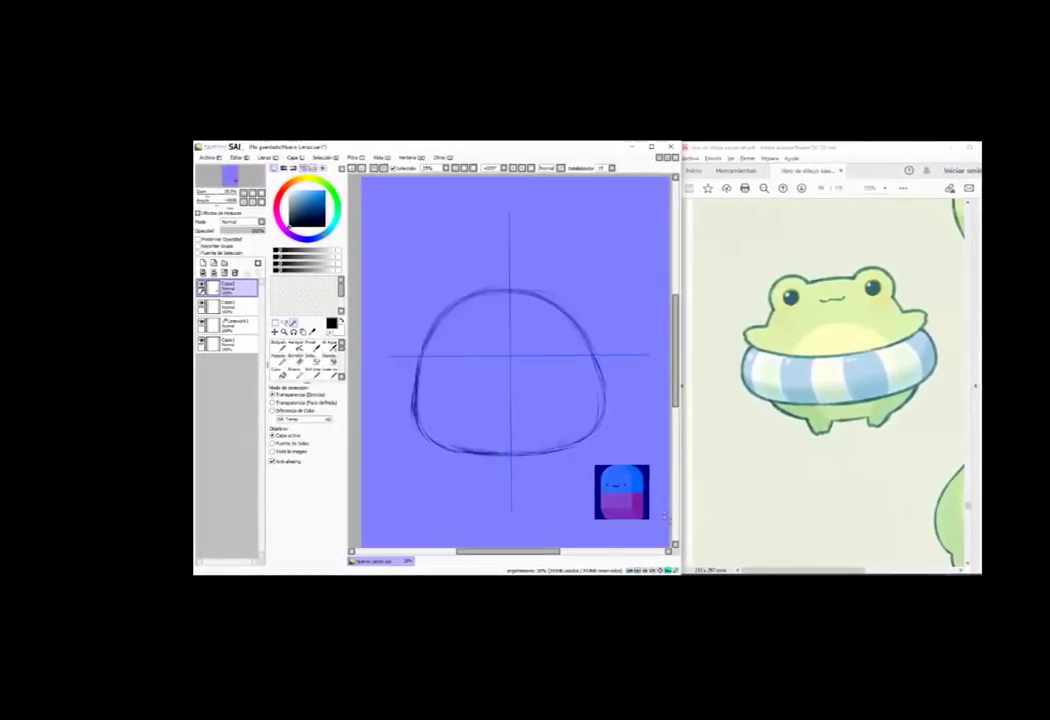
pyautogui.hotkey('ctrl', 'd')
# - Shrink the pasted logo further and move it to the upper-right corner of the canvas
pyautogui.hotkey('ctrl', 't')
pyautogui.moveTo(592, 465)
pyautogui.mouseDown()
pyautogui.moveTo(613, 485)
pyautogui.moveTo(653, 206)
pyautogui.mouseUp()
pyautogui.press('Return')
# - Sketch two short rounded legs under the body on the sketch layer, one on each side of the vertical guideline
pyautogui.click(236, 306)
pyautogui.click(320, 373)
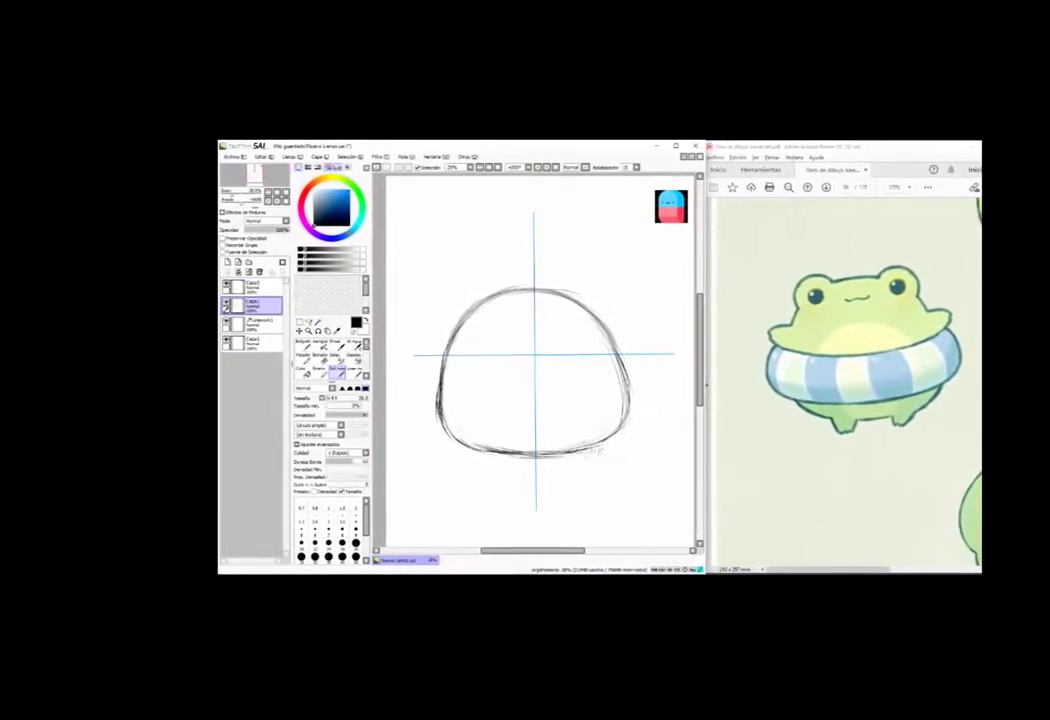
pyautogui.moveTo(497, 456)
pyautogui.mouseDown()
pyautogui.moveTo(520, 478)
pyautogui.moveTo(535, 458)
pyautogui.moveTo(579, 475)
pyautogui.moveTo(600, 475)
pyautogui.moveTo(605, 458)
pyautogui.mouseUp()
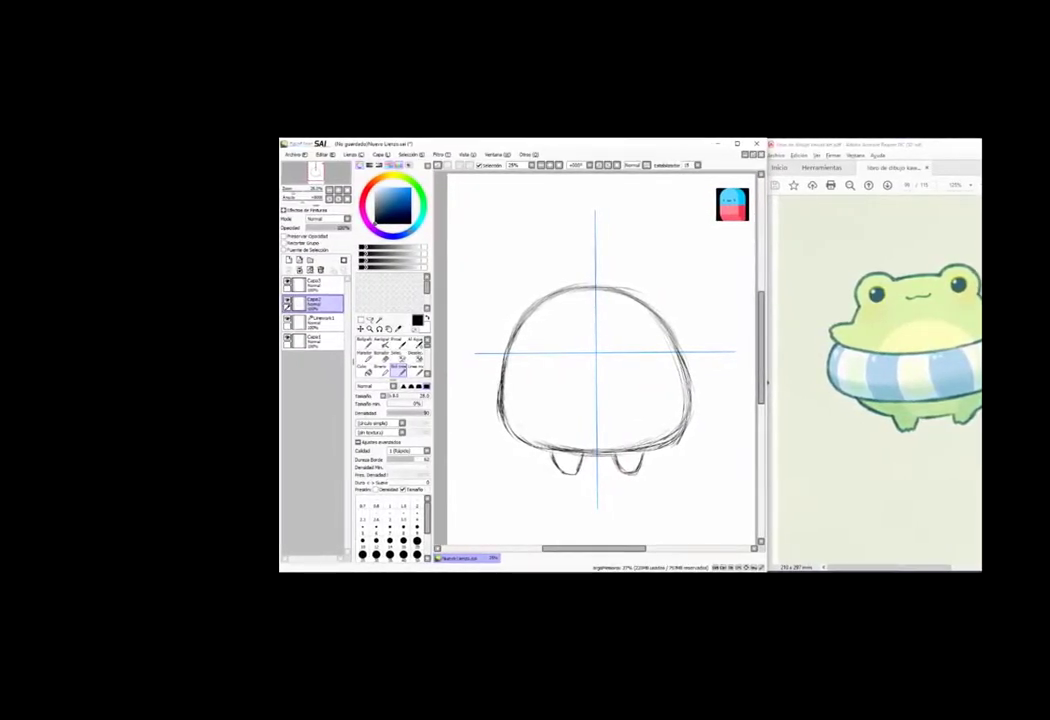
# - Sketch a swim ring around the body with curved upper and lower edges and rounded ends bulging past both sides
pyautogui.moveTo(806, 287); pyautogui.dragTo(846, 270)
pyautogui.click(860, 250)
pyautogui.click(860, 250)
pyautogui.click(586, 229)
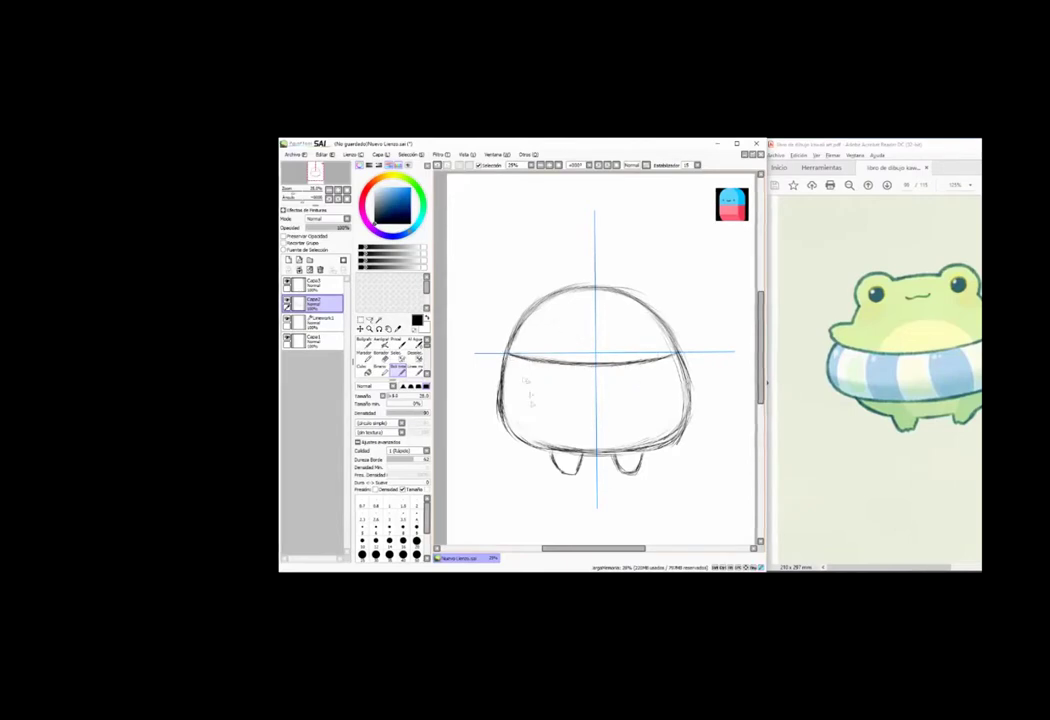
pyautogui.moveTo(572, 414); pyautogui.dragTo(680, 400)
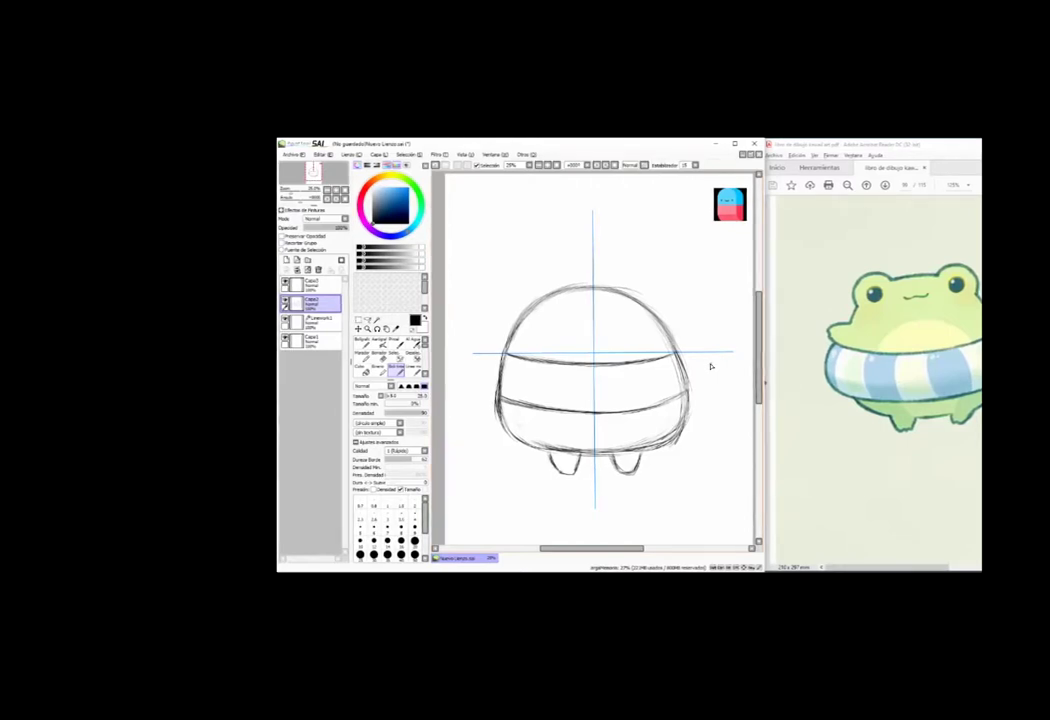
pyautogui.moveTo(491, 366); pyautogui.dragTo(488, 388)
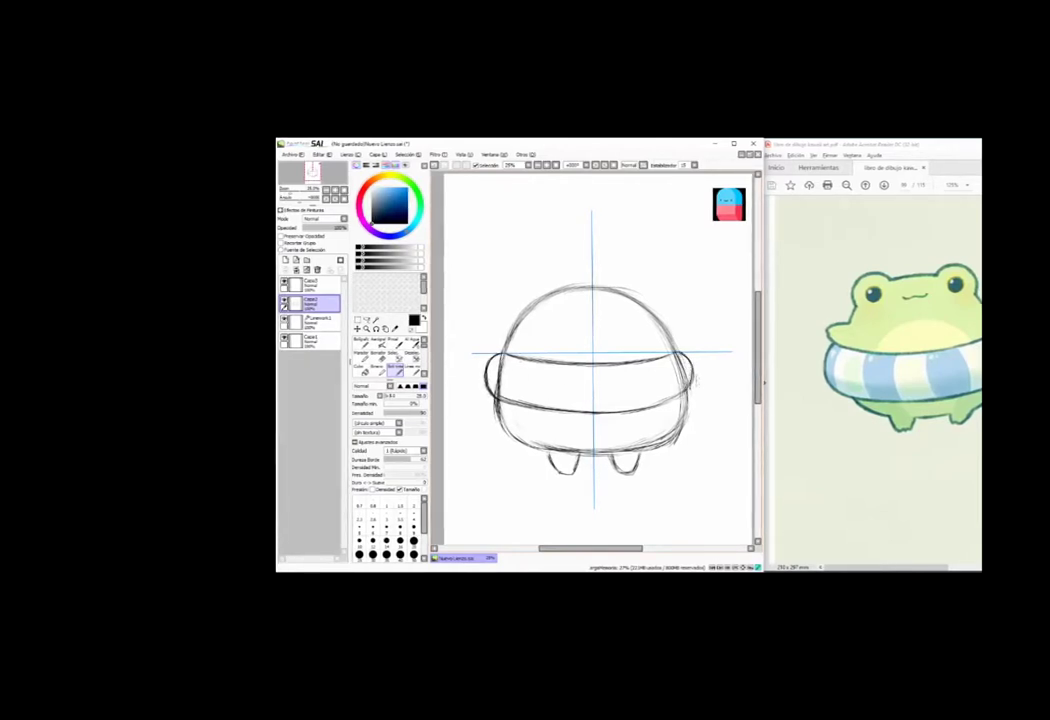
# - Erase the body lines inside the swim ring and redraw the ring taller, with a lower bottom edge
pyautogui.press('e')
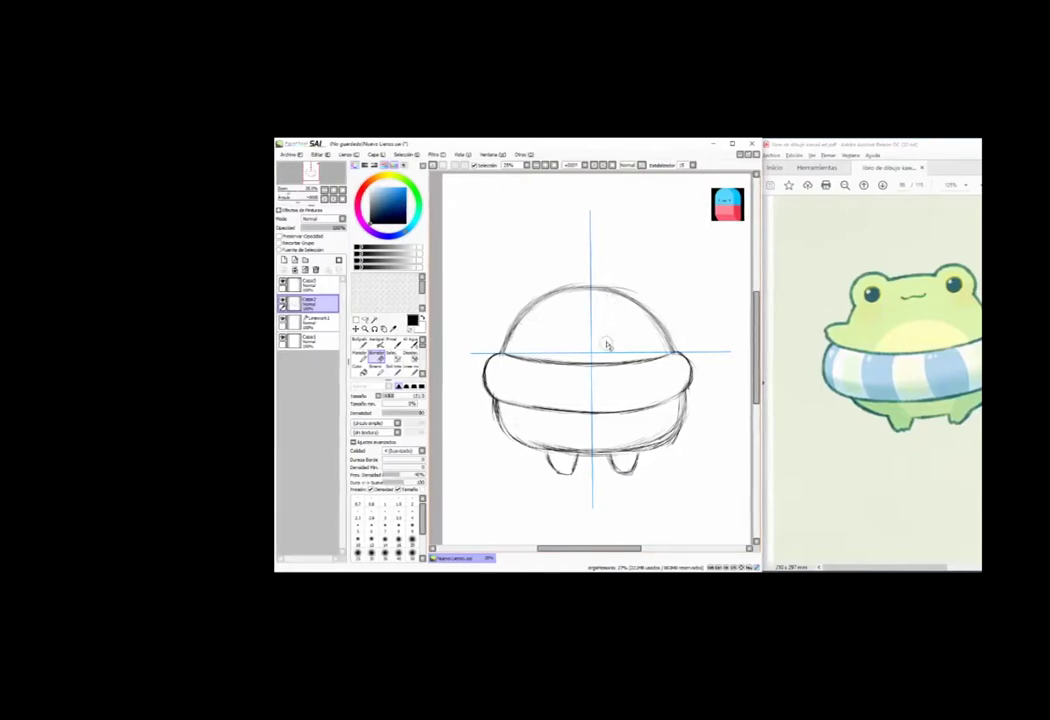
pyautogui.moveTo(490, 394)
pyautogui.mouseDown()
pyautogui.moveTo(630, 411)
pyautogui.moveTo(688, 386)
pyautogui.moveTo(682, 402)
pyautogui.mouseUp()
pyautogui.moveTo(560, 402); pyautogui.dragTo(496, 408)
pyautogui.click(393, 370)
pyautogui.moveTo(496, 355)
pyautogui.mouseDown()
pyautogui.moveTo(492, 405)
pyautogui.moveTo(535, 427)
pyautogui.moveTo(604, 433)
pyautogui.moveTo(681, 410)
pyautogui.moveTo(689, 384)
pyautogui.mouseUp()
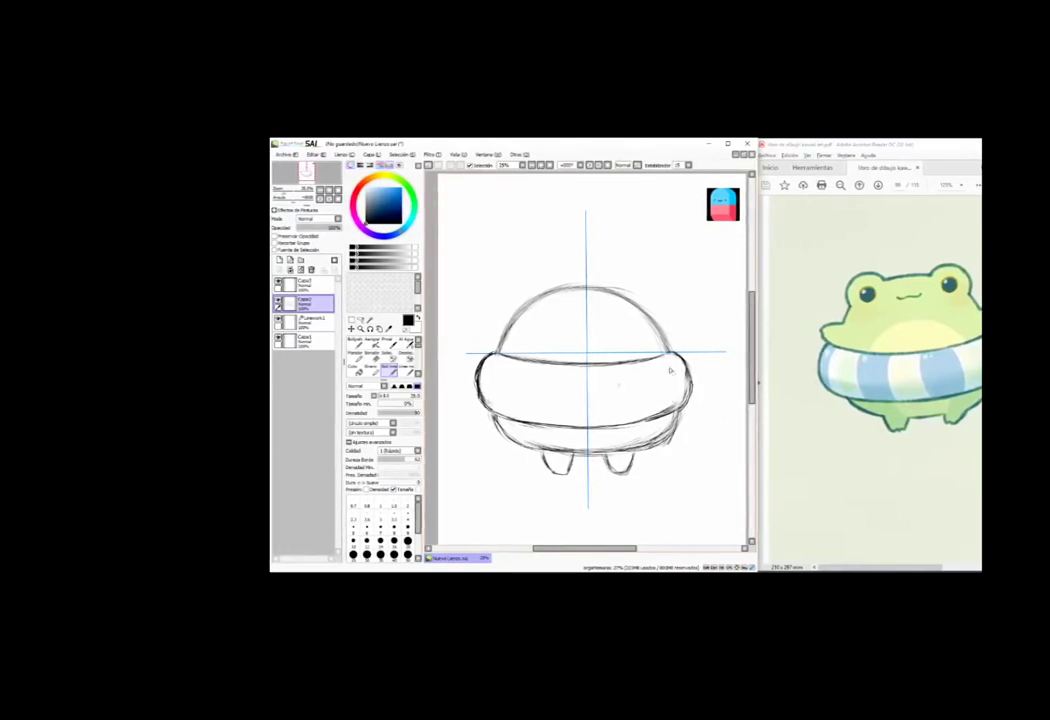
# - Tidy the belly outline below the ring and erase the lines across the tops of both legs
pyautogui.press('e')
pyautogui.moveTo(528, 452); pyautogui.dragTo(536, 446)
pyautogui.moveTo(658, 462)
pyautogui.mouseDown()
pyautogui.moveTo(676, 440)
pyautogui.moveTo(657, 453)
pyautogui.moveTo(672, 425)
pyautogui.mouseUp()
pyautogui.press('n')
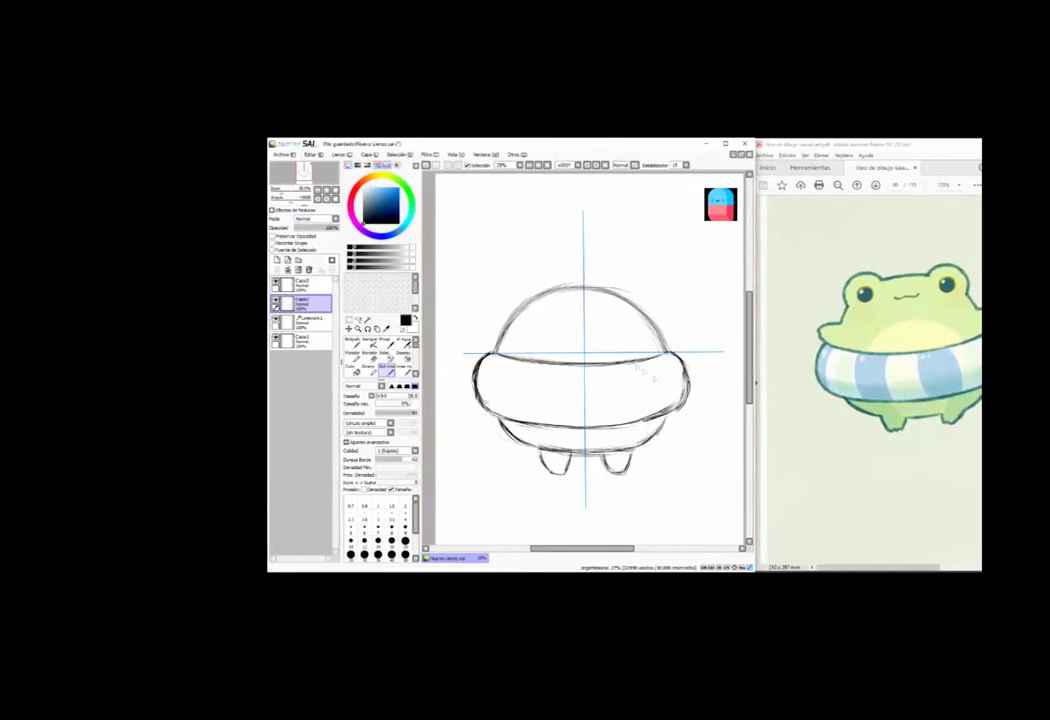
pyautogui.press('e')
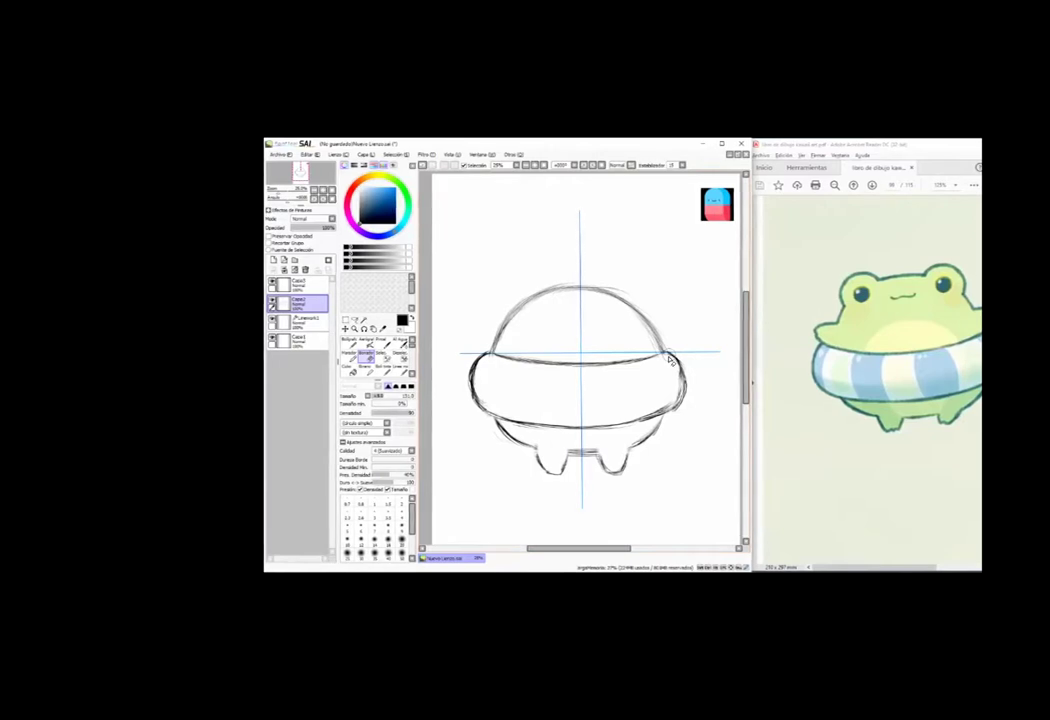
# - Sketch a light horizontal guideline across the head and two circles for the eye bumps on its upper corners
pyautogui.click(383, 371)
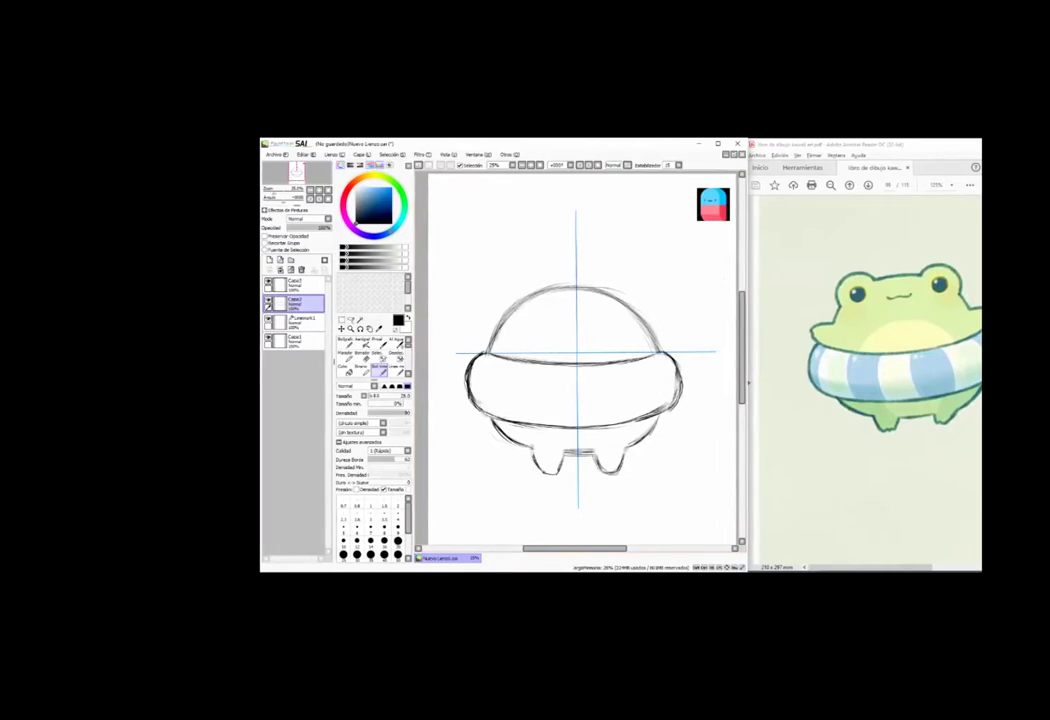
pyautogui.moveTo(497, 242); pyautogui.dragTo(558, 256)
pyautogui.hotkey('ctrl', 'z')
pyautogui.moveTo(484, 314); pyautogui.dragTo(667, 314)
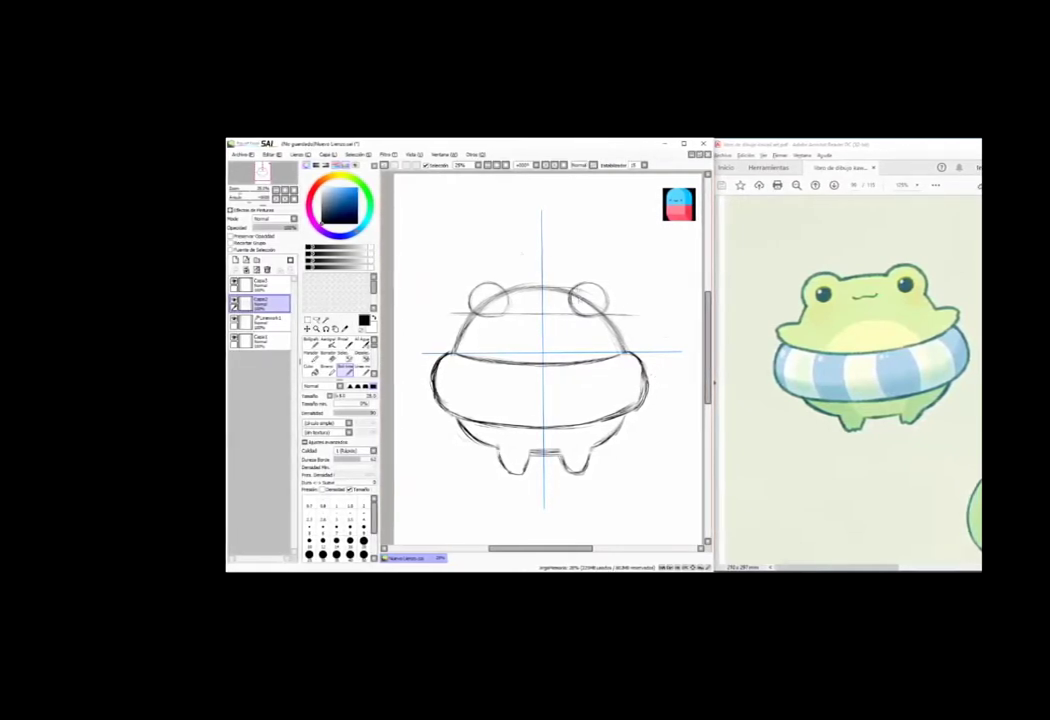
pyautogui.moveTo(418, 358)
pyautogui.mouseDown()
pyautogui.moveTo(423, 448)
pyautogui.moveTo(520, 481)
pyautogui.moveTo(684, 476)
pyautogui.mouseUp()
pyautogui.moveTo(418, 356)
pyautogui.mouseDown()
pyautogui.moveTo(455, 355)
pyautogui.moveTo(684, 468)
pyautogui.moveTo(429, 246)
pyautogui.moveTo(678, 320)
pyautogui.moveTo(678, 346)
pyautogui.mouseUp()
pyautogui.moveTo(420, 351); pyautogui.dragTo(636, 348)
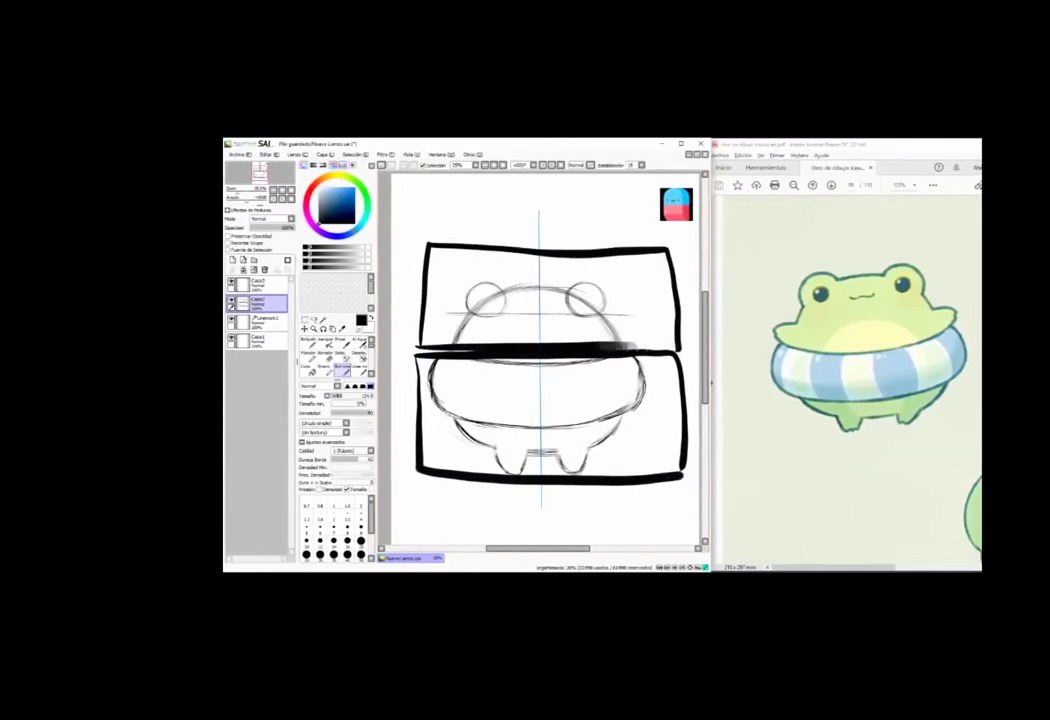
pyautogui.hotkey('ctrl', 'z')
pyautogui.hotkey('ctrl', 'z')
pyautogui.hotkey('ctrl', 'z')
pyautogui.hotkey('ctrl', 'z')
# - Erase the sketched head guideline and the overlapping lines inside the two eye bumps
pyautogui.press('e')
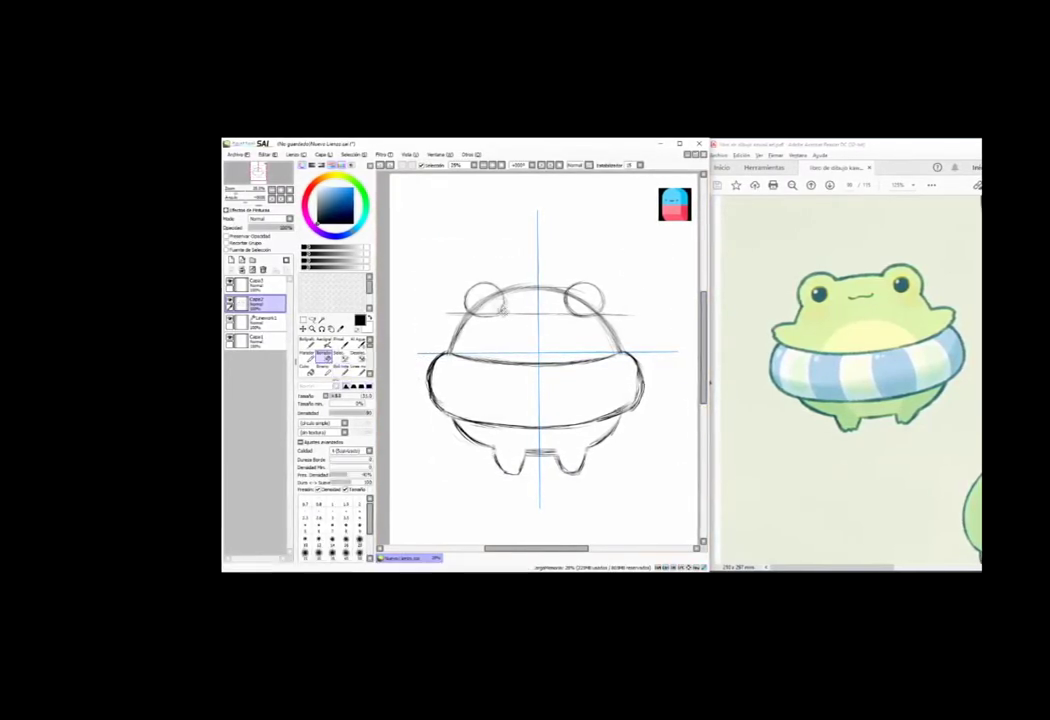
pyautogui.moveTo(484, 303)
pyautogui.mouseDown()
pyautogui.moveTo(553, 317)
pyautogui.moveTo(561, 302)
pyautogui.moveTo(575, 322)
pyautogui.moveTo(600, 300)
pyautogui.moveTo(585, 322)
pyautogui.moveTo(568, 300)
pyautogui.moveTo(593, 305)
pyautogui.moveTo(572, 297)
pyautogui.moveTo(611, 319)
pyautogui.mouseUp()
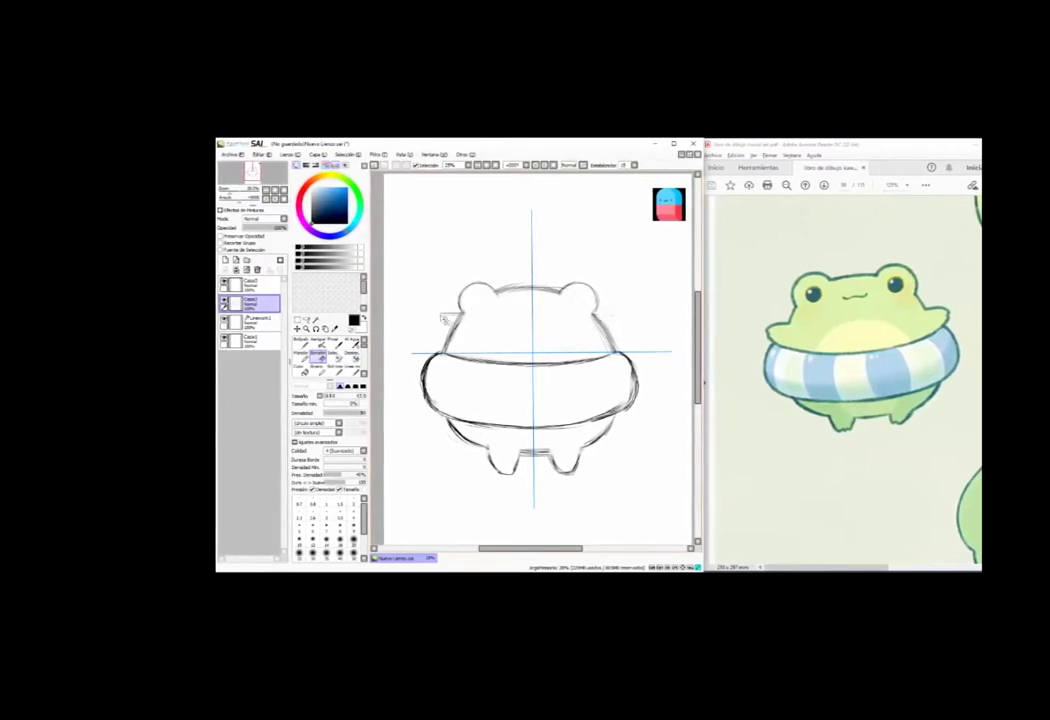
# - Sketch small raised arms with pointed fingers above the ring and erase the body outline running through them
pyautogui.click(335, 370)
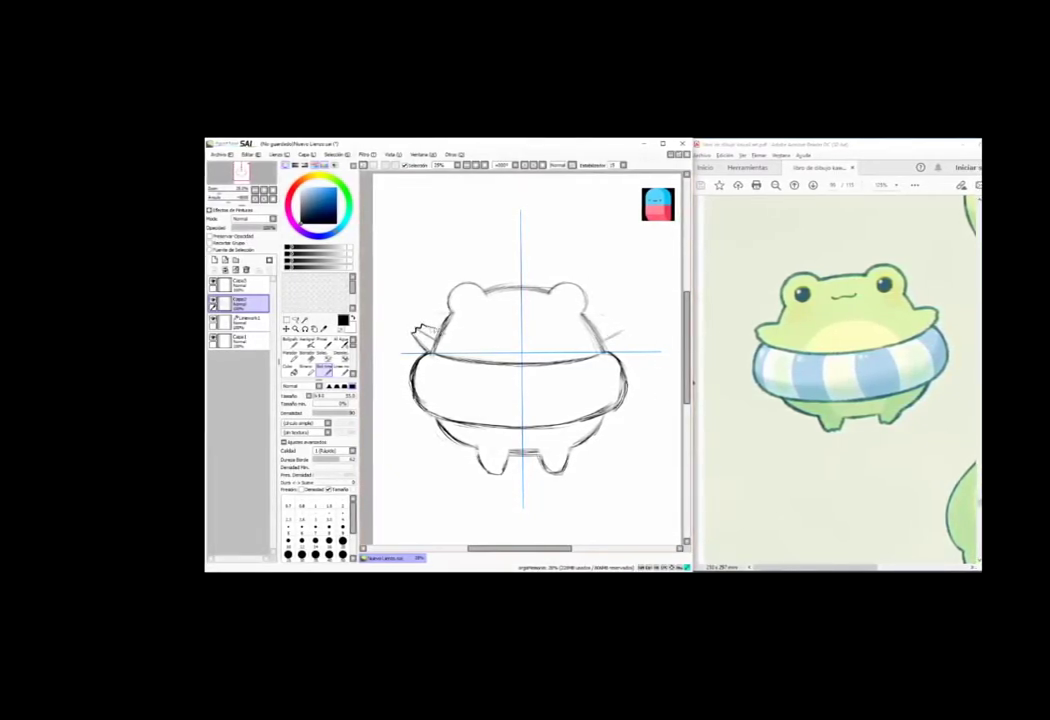
pyautogui.moveTo(600, 332)
pyautogui.mouseDown()
pyautogui.moveTo(619, 327)
pyautogui.moveTo(625, 336)
pyautogui.moveTo(612, 348)
pyautogui.mouseUp()
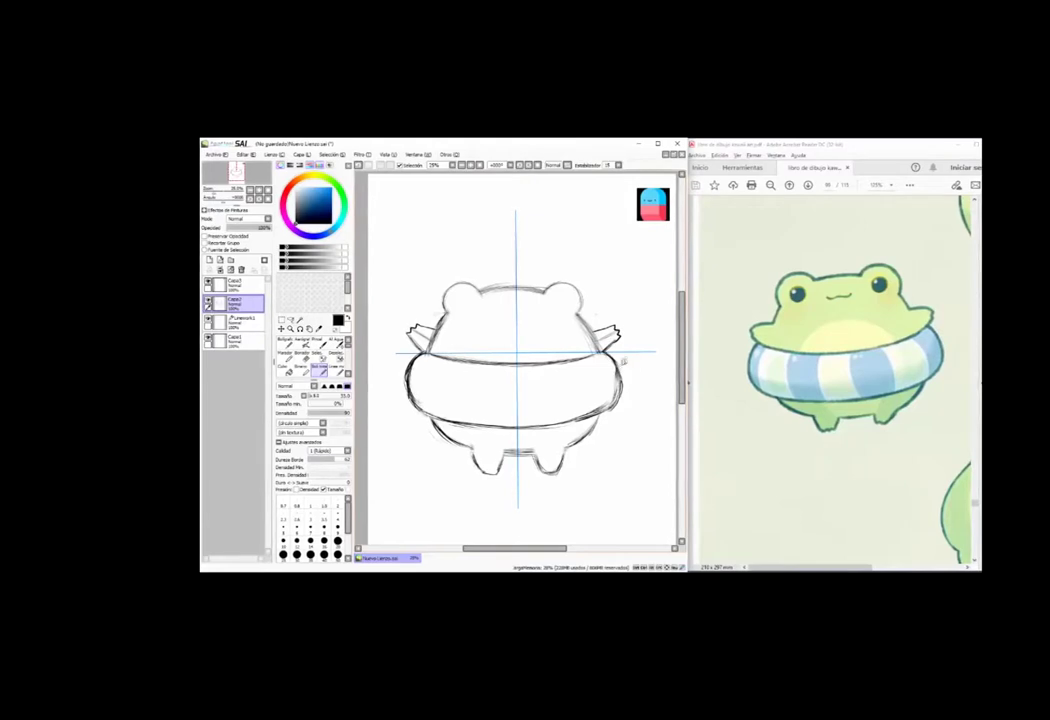
pyautogui.press('e')
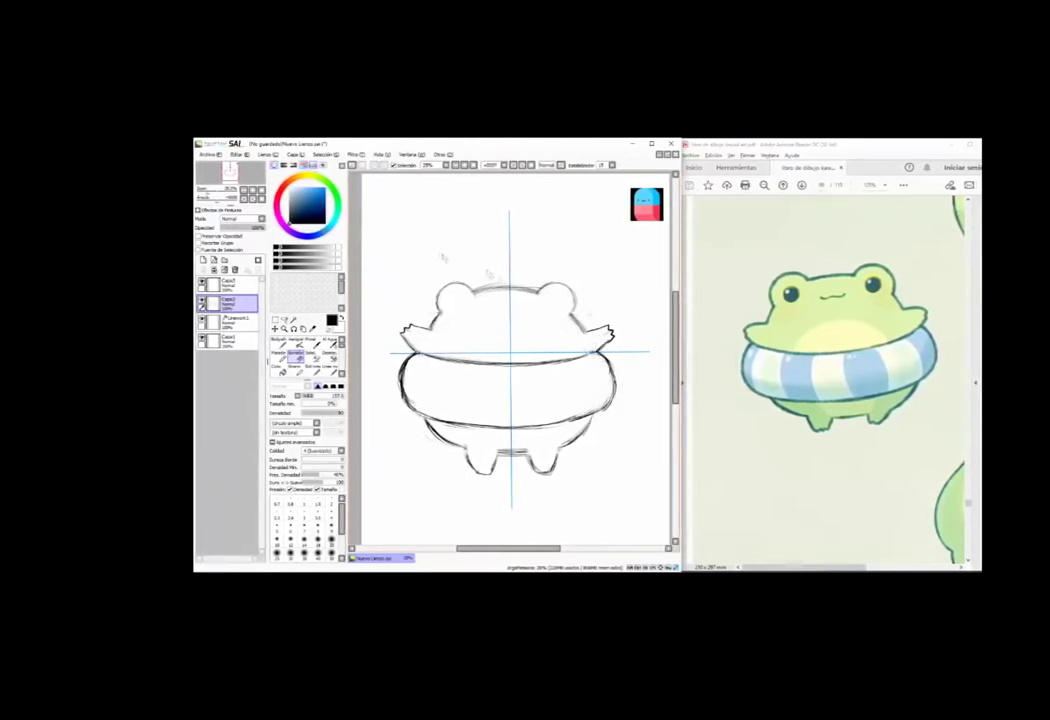
# - Sketch a small round eye inside each of the two eye bumps
pyautogui.moveTo(258, 228)
pyautogui.mouseDown()
pyautogui.moveTo(236, 234)
pyautogui.moveTo(286, 242)
pyautogui.mouseUp()
pyautogui.click(315, 371)
pyautogui.moveTo(459, 297)
pyautogui.mouseDown()
pyautogui.moveTo(456, 312)
pyautogui.moveTo(461, 299)
pyautogui.mouseUp()
pyautogui.moveTo(547, 298); pyautogui.dragTo(549, 308)
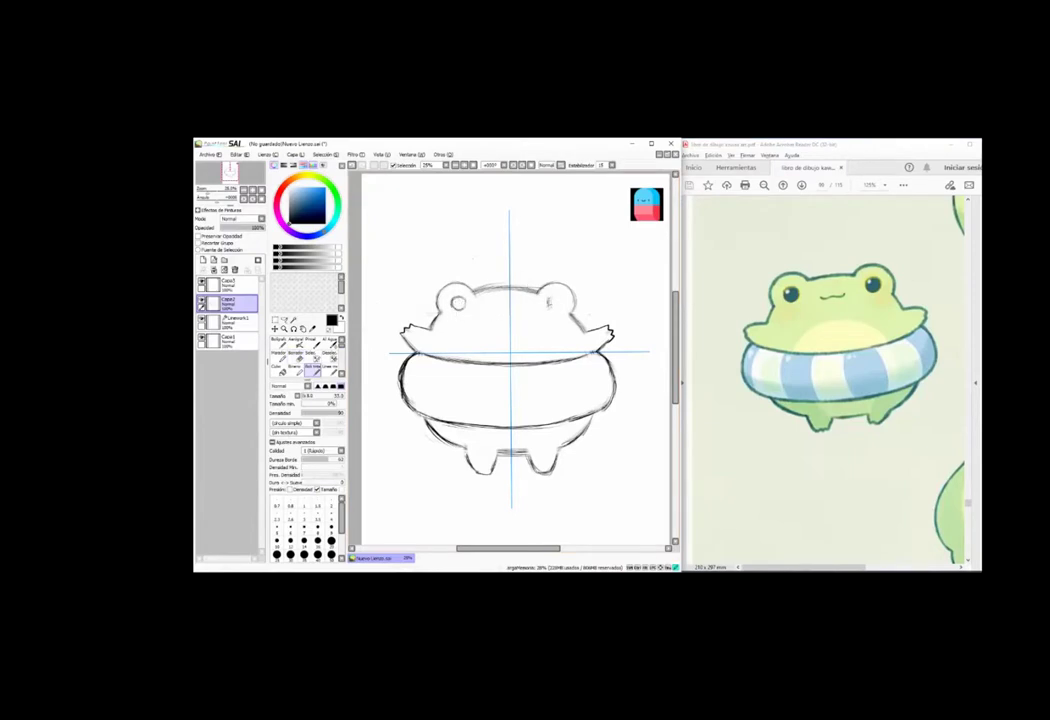
pyautogui.moveTo(424, 310)
pyautogui.mouseDown()
pyautogui.moveTo(599, 310)
pyautogui.moveTo(566, 302)
pyautogui.moveTo(557, 320)
pyautogui.mouseUp()
pyautogui.hotkey('ctrl', 'z')
pyautogui.hotkey('ctrl', 'z')
pyautogui.click(283, 319)
pyautogui.hotkey('ctrl', 't')
pyautogui.press('Escape')
pyautogui.moveTo(423, 354)
pyautogui.mouseDown()
pyautogui.moveTo(520, 419)
pyautogui.moveTo(600, 353)
pyautogui.mouseUp()
pyautogui.hotkey('ctrl', 'z')
pyautogui.moveTo(416, 353)
pyautogui.mouseDown()
pyautogui.moveTo(596, 353)
pyautogui.moveTo(590, 427)
pyautogui.mouseUp()
pyautogui.hotkey('ctrl', 'z')
pyautogui.hotkey('ctrl', 'z')
# - Sketch a small wavy smiling mouth centred between the eyes, slightly below them
pyautogui.moveTo(426, 311); pyautogui.dragTo(592, 311)
pyautogui.moveTo(503, 303); pyautogui.dragTo(527, 310)
pyautogui.hotkey('ctrl', 'z')
pyautogui.hotkey('ctrl', 'z')
pyautogui.moveTo(506, 317); pyautogui.dragTo(526, 313)
pyautogui.moveTo(457, 218); pyautogui.dragTo(527, 217)
pyautogui.hotkey('ctrl', 'z')
# - Erase the bottoms of both feet and redraw them with small pointed toes
pyautogui.press('e')
pyautogui.moveTo(470, 473); pyautogui.dragTo(491, 472)
pyautogui.moveTo(552, 471)
pyautogui.mouseDown()
pyautogui.moveTo(478, 473)
pyautogui.moveTo(556, 466)
pyautogui.mouseUp()
pyautogui.click(313, 371)
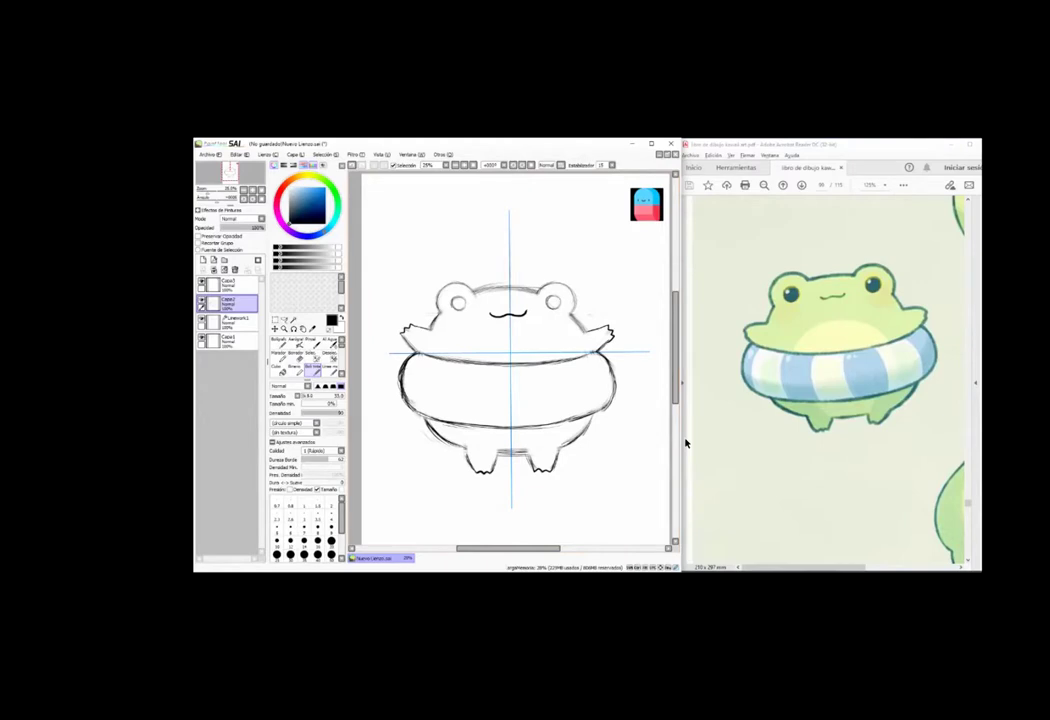
# - Clean up the sketch around the ring's lower edge and erase the stray horizontal line crossing it
pyautogui.moveTo(383, 408); pyautogui.dragTo(622, 407)
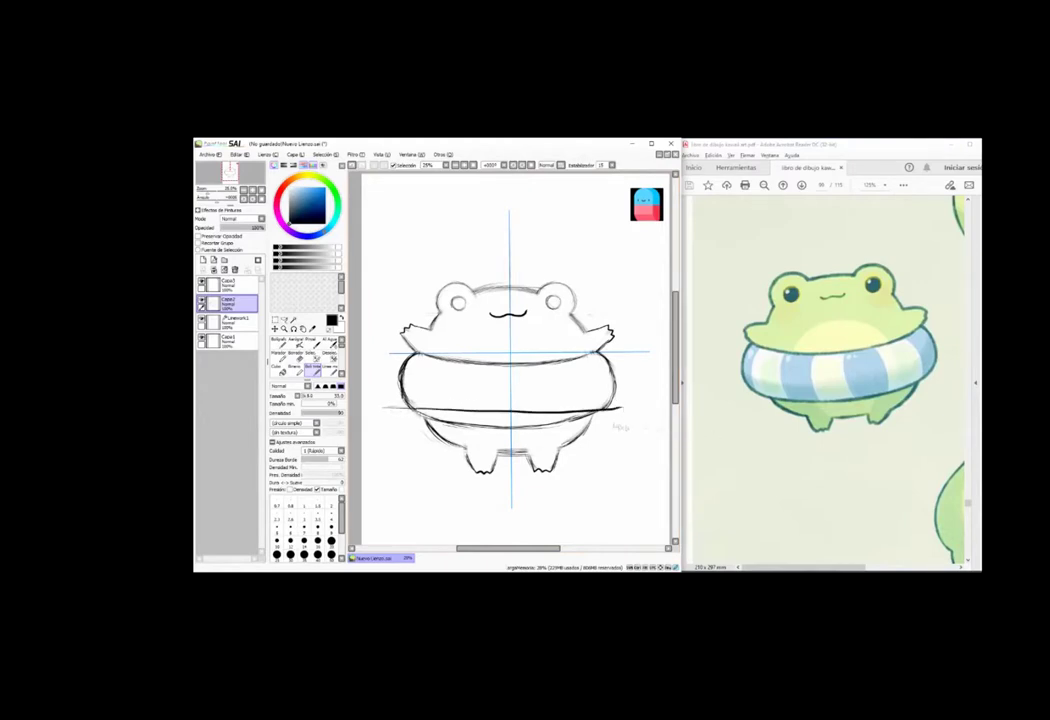
pyautogui.hotkey('ctrl', 'z')
pyautogui.press('e')
pyautogui.moveTo(550, 429); pyautogui.dragTo(604, 408)
pyautogui.click(313, 371)
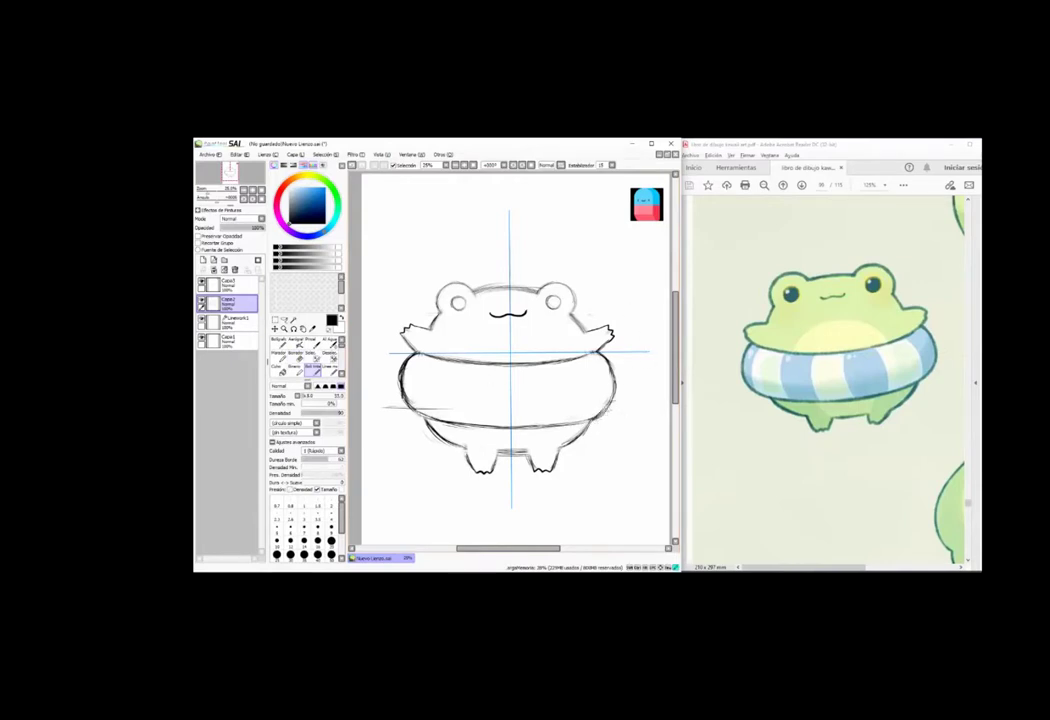
pyautogui.press('e')
pyautogui.moveTo(454, 408); pyautogui.dragTo(390, 412)
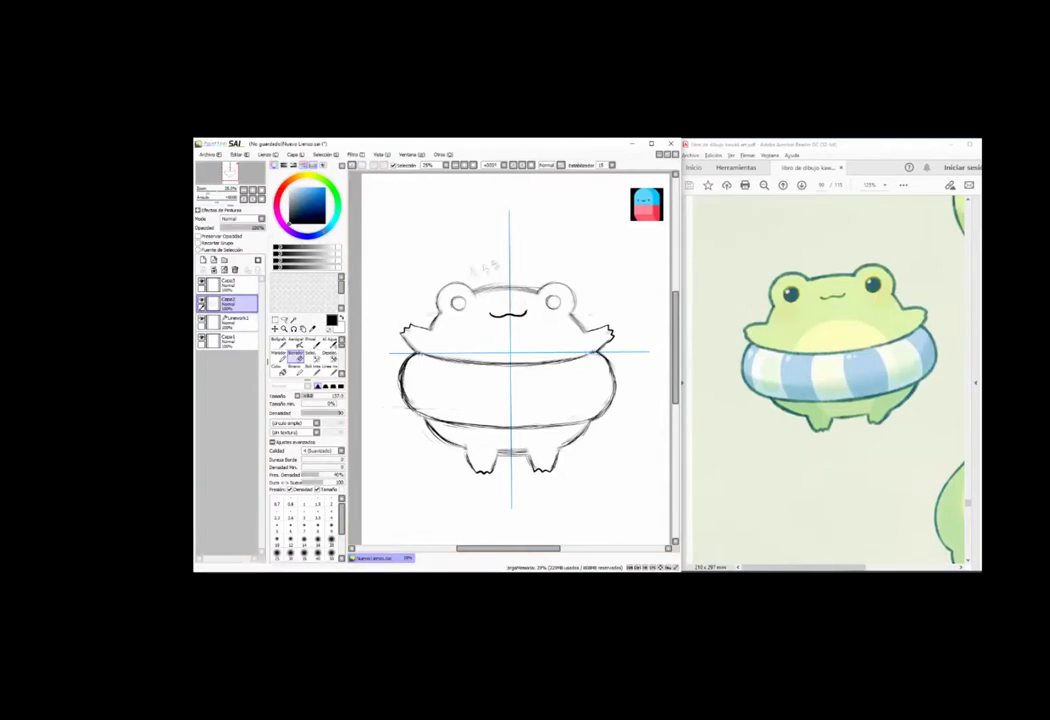
# - Erase the blue guidelines on the linework layer and lower the sketch layer's opacity to 40%
pyautogui.click(230, 320)
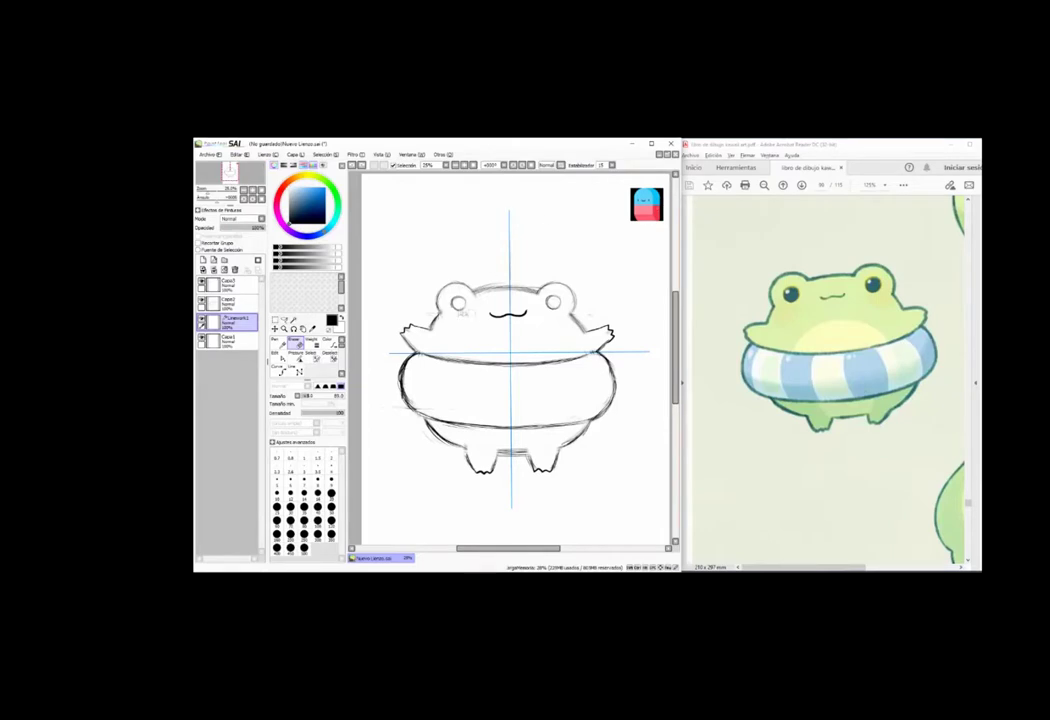
pyautogui.moveTo(513, 302)
pyautogui.mouseDown()
pyautogui.moveTo(588, 353)
pyautogui.moveTo(512, 508)
pyautogui.mouseUp()
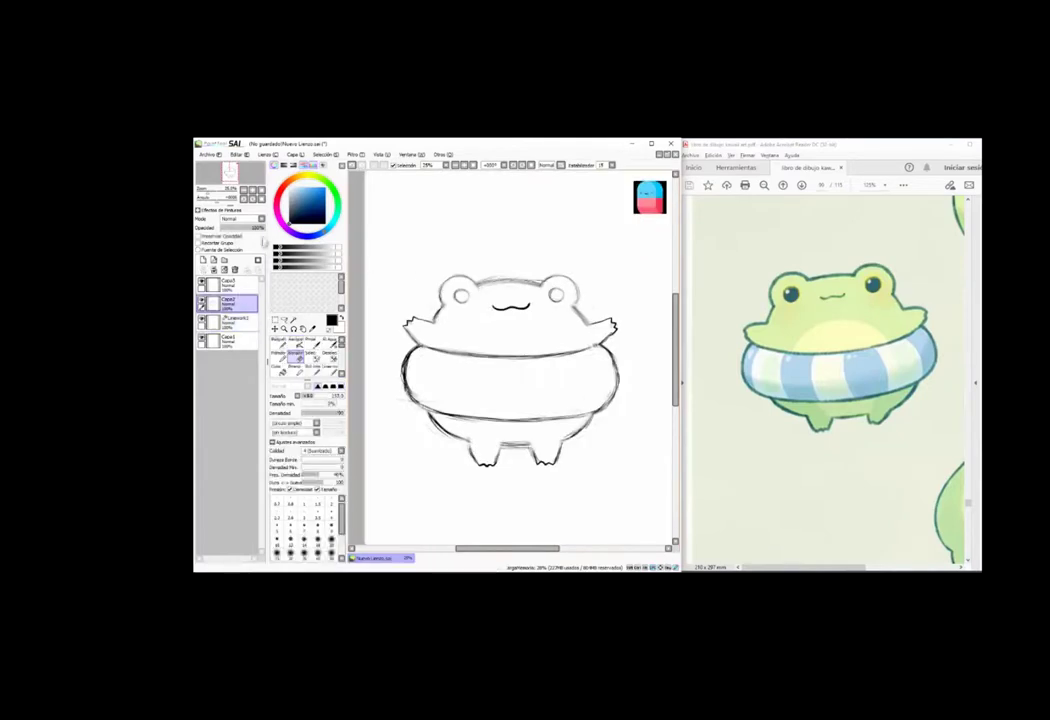
pyautogui.moveTo(255, 229); pyautogui.dragTo(244, 230)
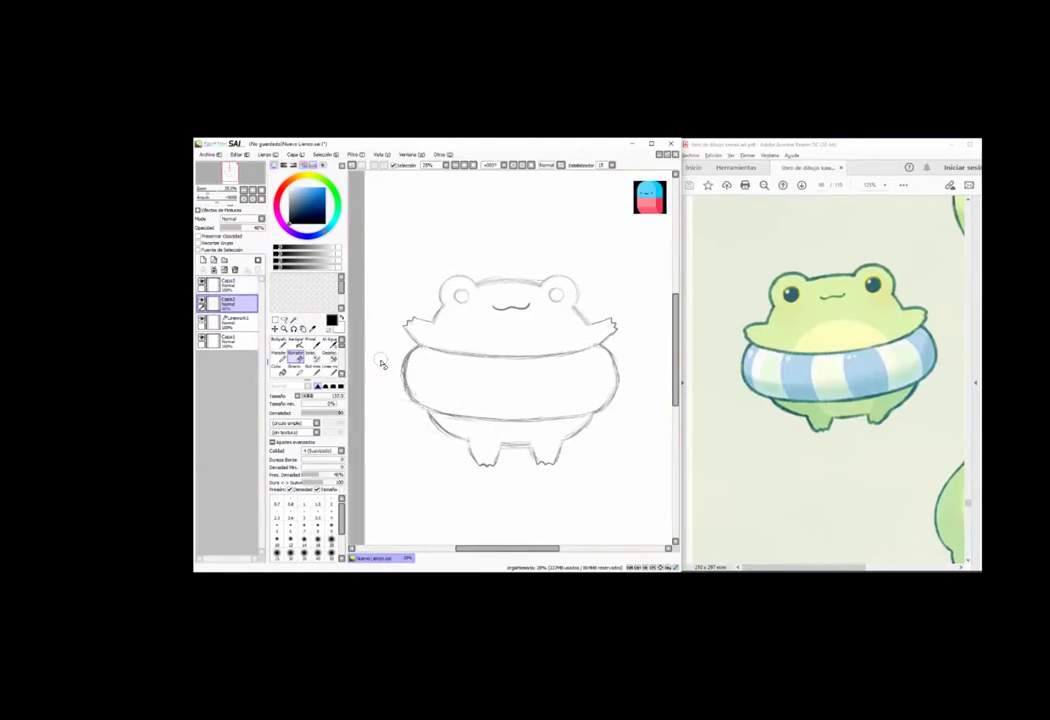
# - Add a new linework layer above the sketch and set the Curve tool to size 20
pyautogui.click(214, 260)
pyautogui.click(317, 505)
pyautogui.click(281, 370)
pyautogui.click(396, 424)
pyautogui.press('Escape')
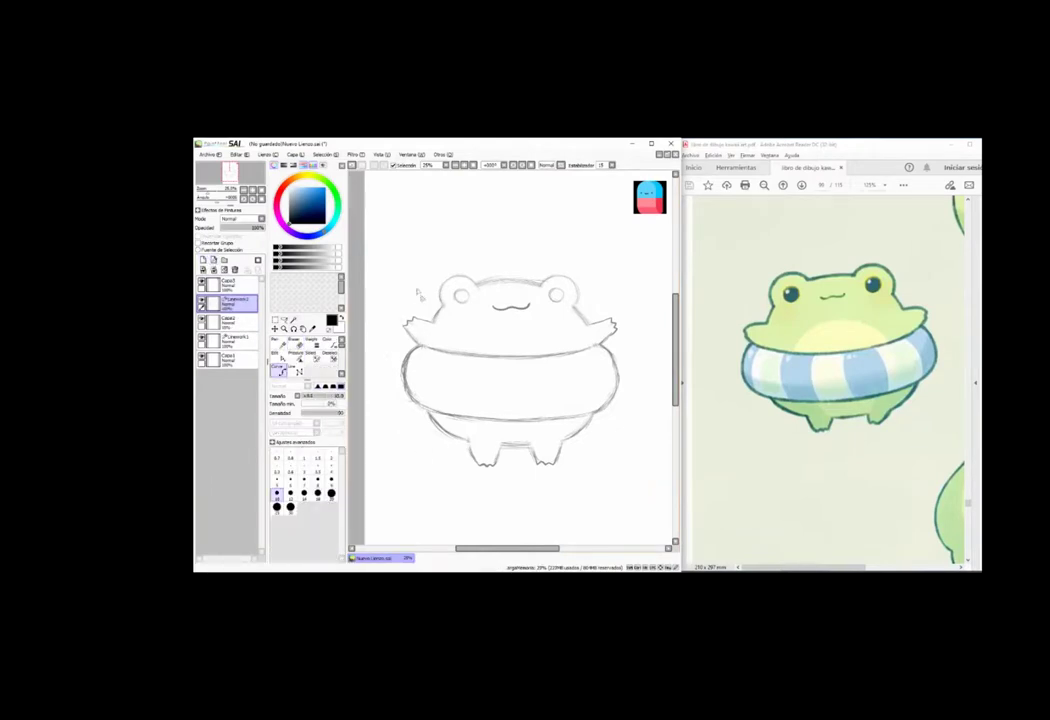
pyautogui.click(318, 494)
pyautogui.click(331, 494)
# - Trace both raised arms and the full swim ring outline in black curves over the sketch
pyautogui.moveTo(432, 323); pyautogui.dragTo(413, 318)
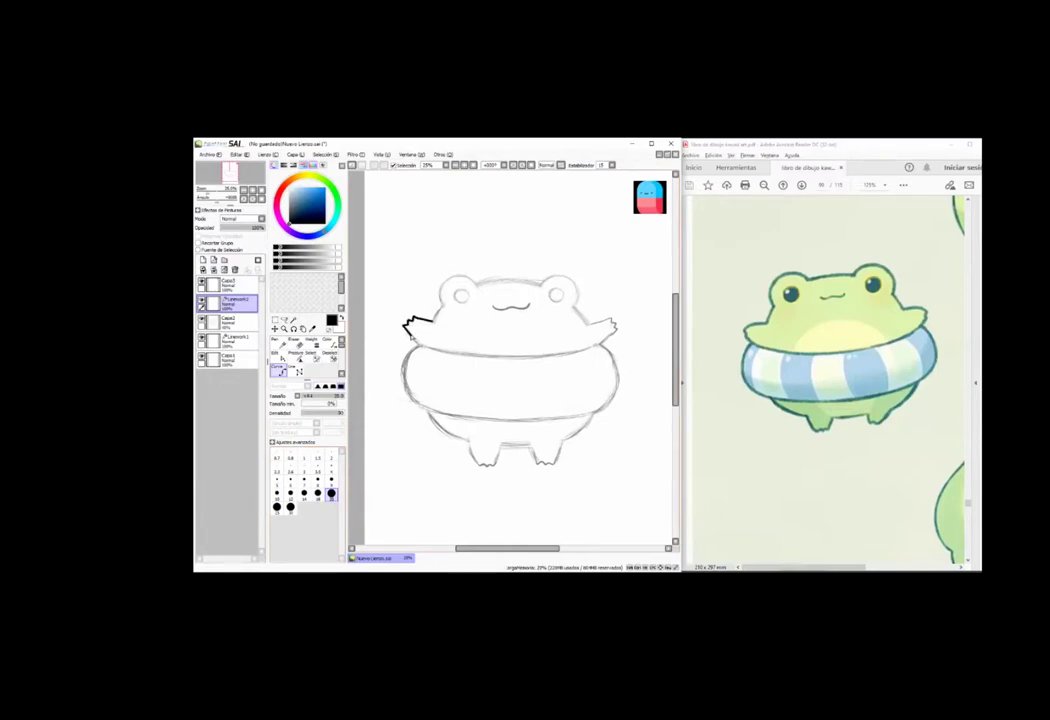
pyautogui.moveTo(412, 354)
pyautogui.mouseDown()
pyautogui.moveTo(403, 375)
pyautogui.moveTo(411, 402)
pyautogui.moveTo(450, 422)
pyautogui.moveTo(506, 427)
pyautogui.moveTo(617, 386)
pyautogui.mouseUp()
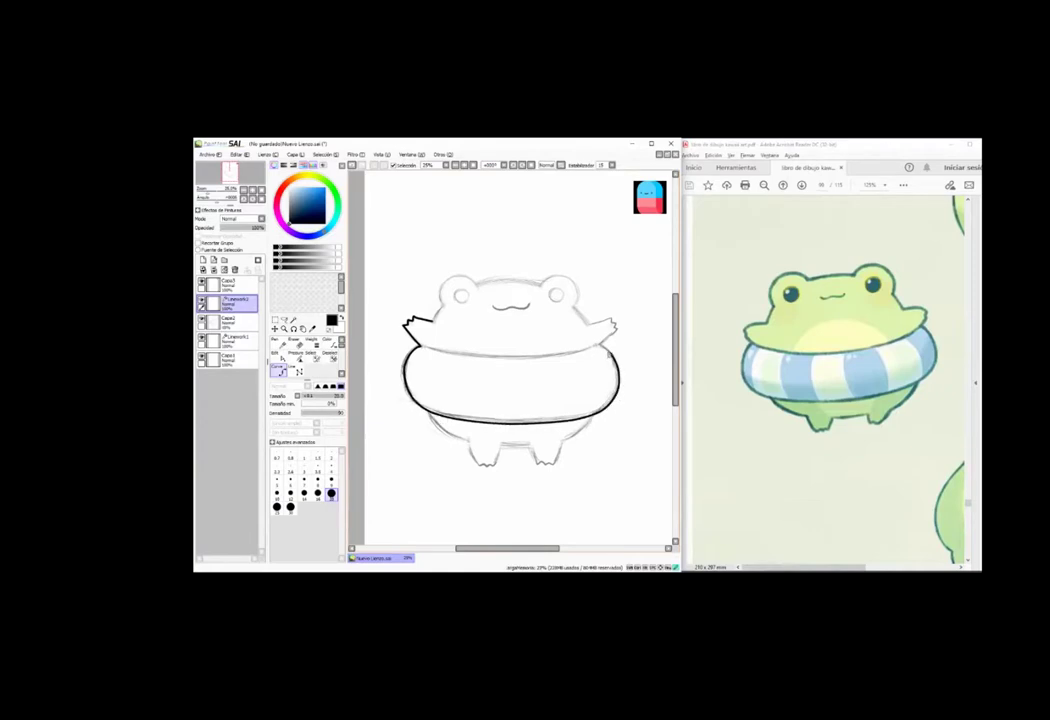
pyautogui.moveTo(410, 349)
pyautogui.mouseDown()
pyautogui.moveTo(544, 360)
pyautogui.moveTo(600, 349)
pyautogui.moveTo(612, 323)
pyautogui.moveTo(604, 344)
pyautogui.mouseUp()
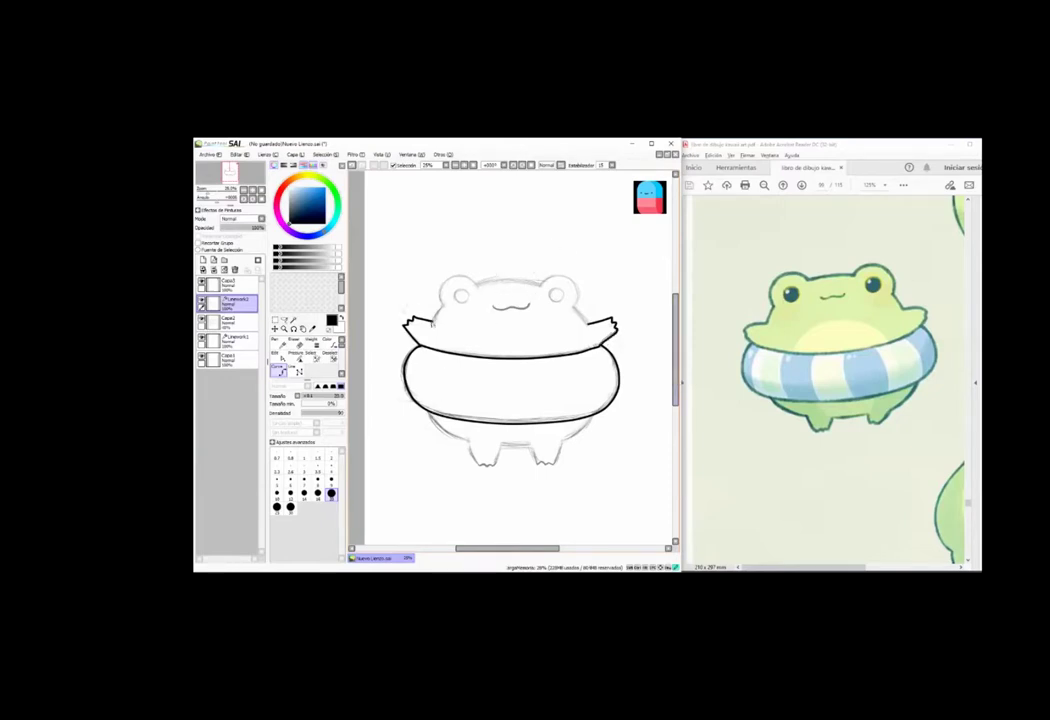
# - Trace the head, eye bumps, belly and legs with black curves and adjust the anchor points of the lower outline
pyautogui.moveTo(466, 280); pyautogui.dragTo(580, 299)
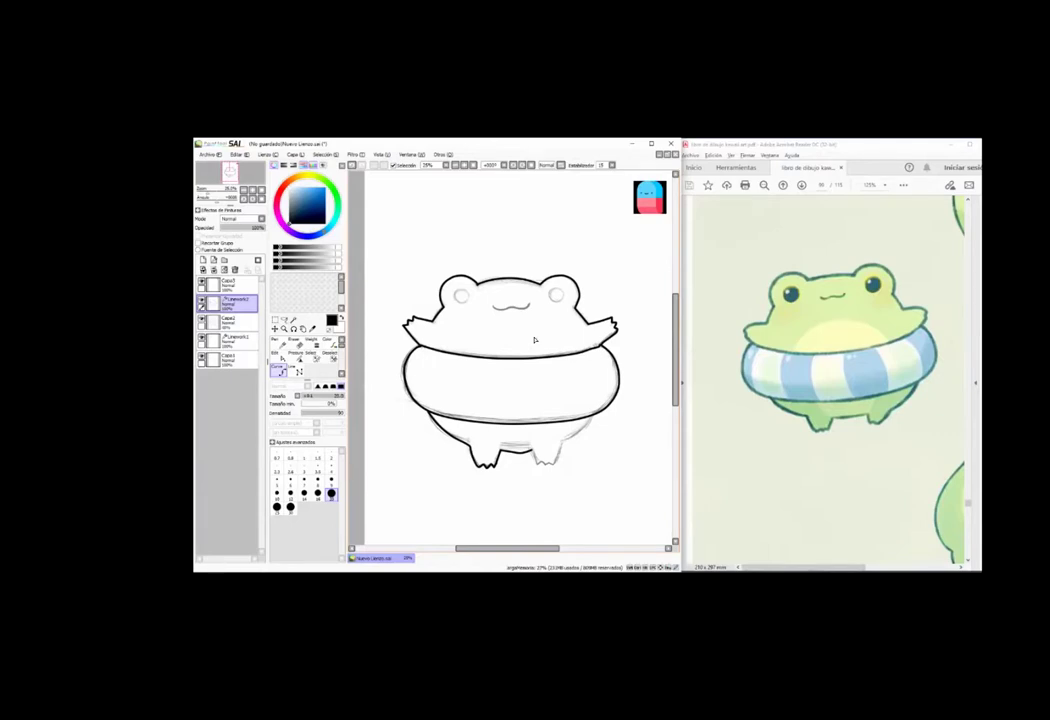
pyautogui.hotkey('ctrl', 'z')
pyautogui.click(501, 450)
pyautogui.click(276, 354)
pyautogui.moveTo(580, 441); pyautogui.dragTo(594, 443)
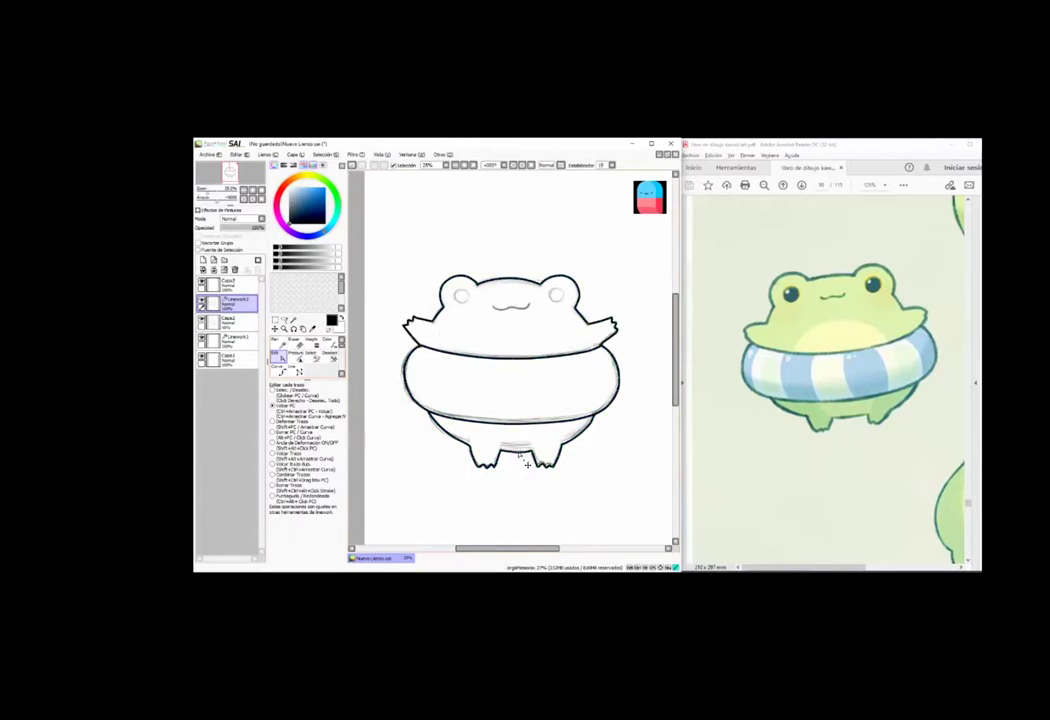
# - Fill both eyes in black with the linework Pen and add a white highlight to each
pyautogui.press('n')
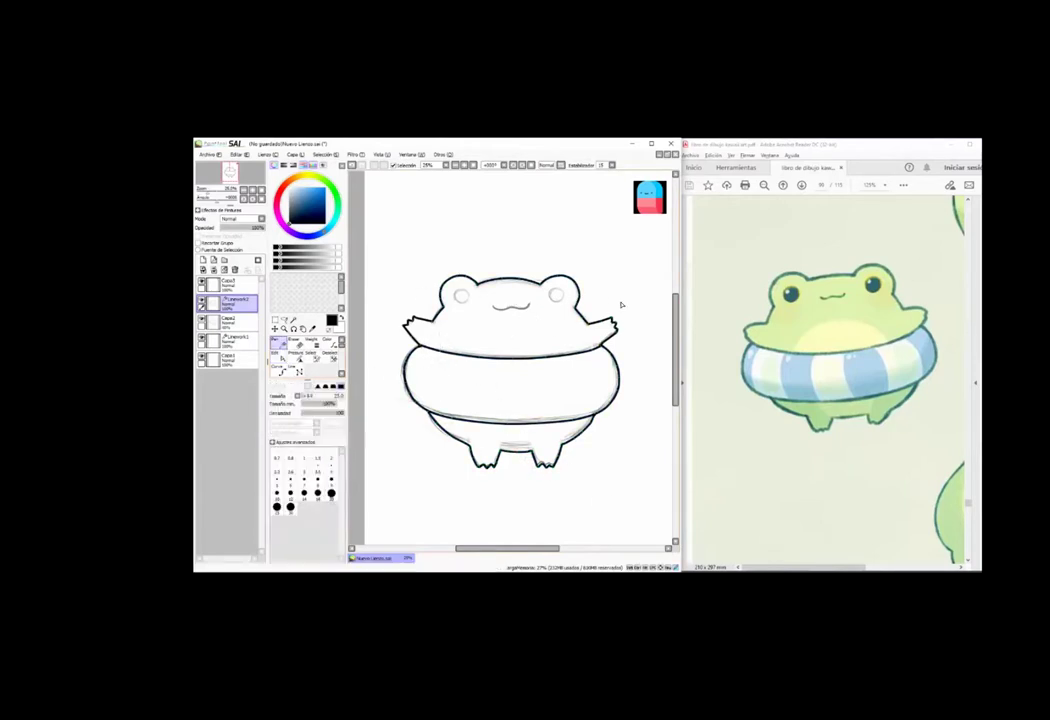
pyautogui.moveTo(484, 268)
pyautogui.mouseDown()
pyautogui.moveTo(501, 234)
pyautogui.moveTo(457, 253)
pyautogui.mouseUp()
pyautogui.click(557, 296)
pyautogui.press('x')
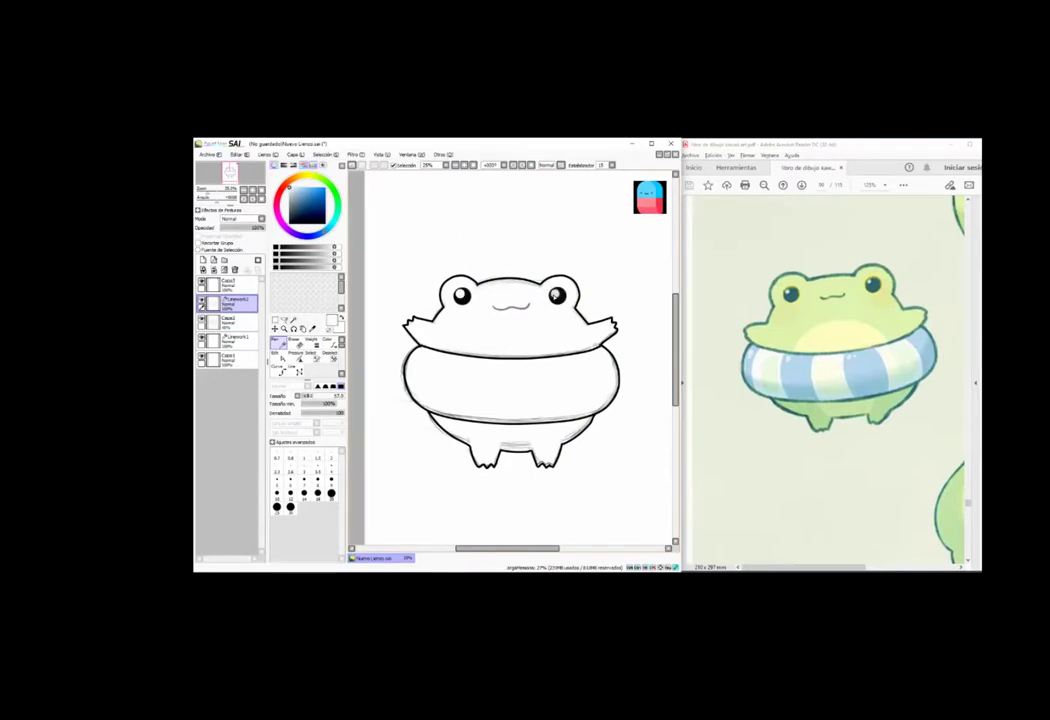
# - Trace the frog's mouth with a black curve and hide the sketch layer beneath the linework
pyautogui.click(280, 370)
pyautogui.moveTo(284, 248); pyautogui.dragTo(269, 248)
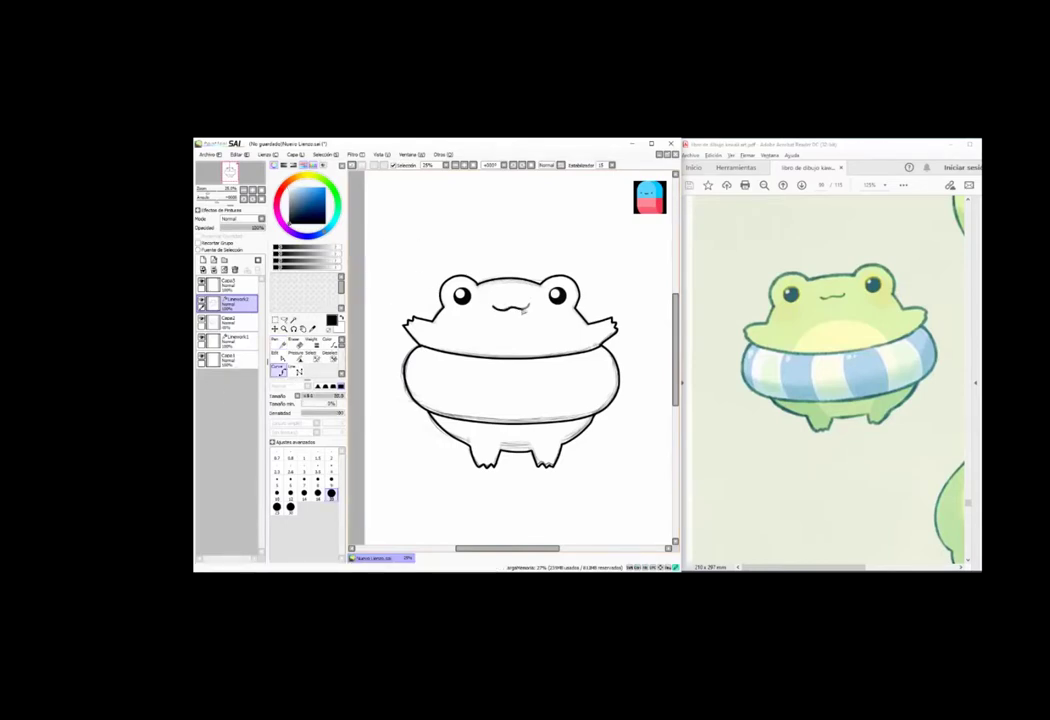
pyautogui.click(201, 319)
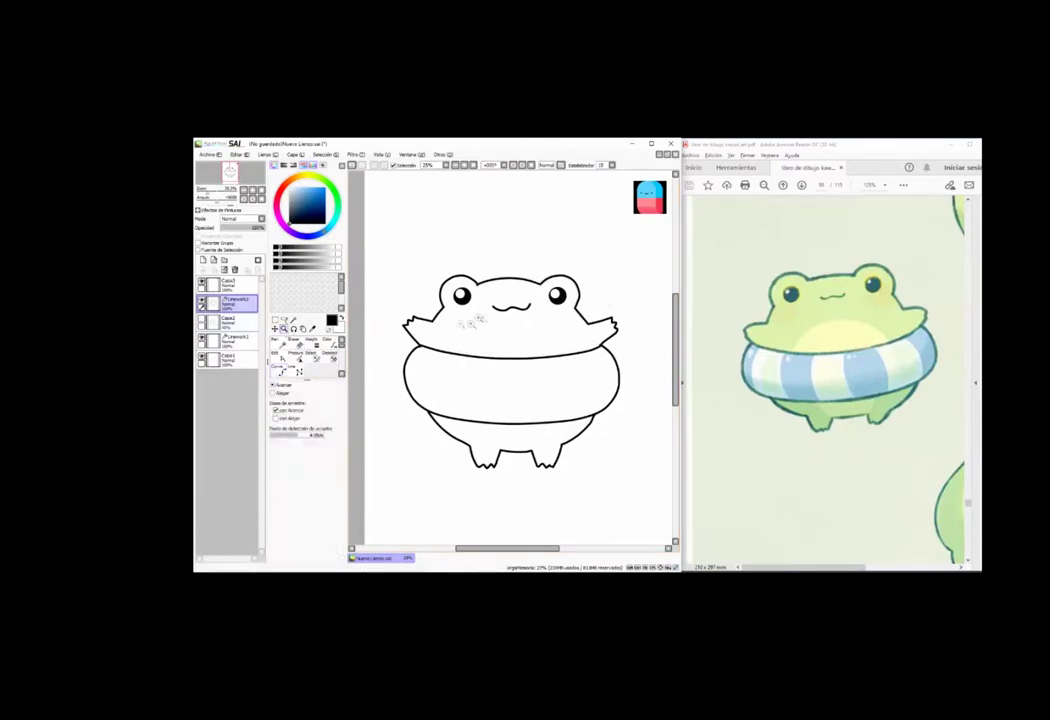
# - Refine the anchor points of the frog's linework around the head, arms, swim ring and feet
pyautogui.keyDown('ctrl'); pyautogui.click(465, 291); pyautogui.keyUp('ctrl')
pyautogui.keyDown('ctrl'); pyautogui.click(465, 291); pyautogui.keyUp('ctrl')
pyautogui.moveTo(650, 320); pyautogui.dragTo(385, 280)
pyautogui.moveTo(537, 264); pyautogui.dragTo(533, 247)
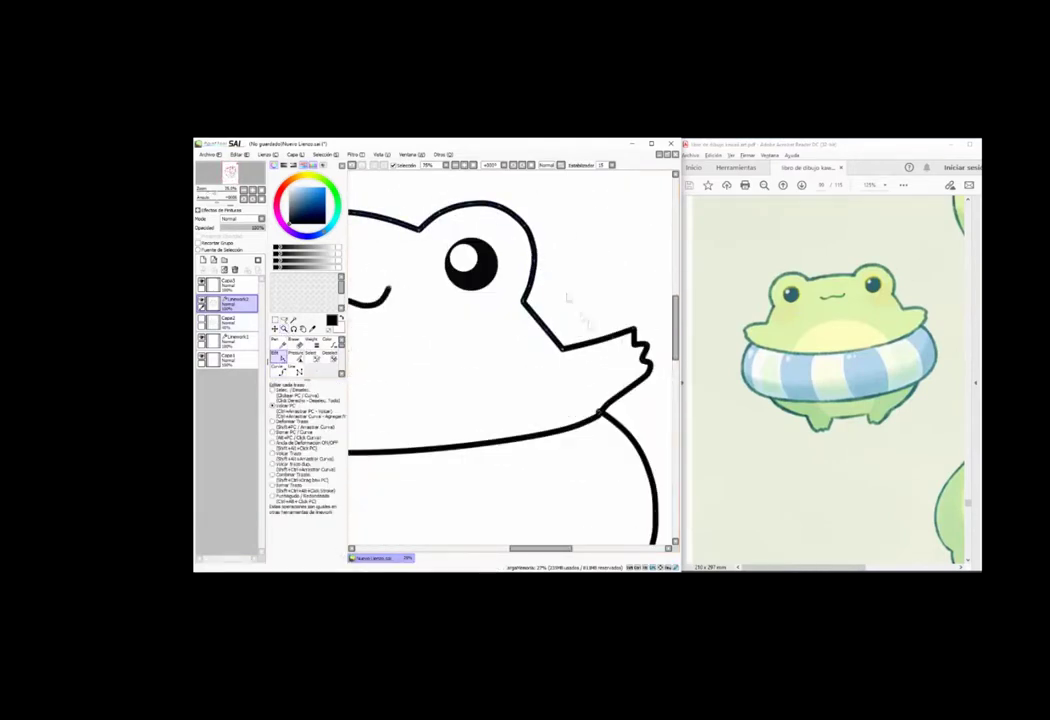
pyautogui.moveTo(580, 386); pyautogui.dragTo(628, 140)
pyautogui.moveTo(632, 386); pyautogui.dragTo(618, 390)
pyautogui.moveTo(446, 460)
pyautogui.mouseDown()
pyautogui.moveTo(566, 409)
pyautogui.moveTo(583, 415)
pyautogui.moveTo(495, 462)
pyautogui.mouseUp()
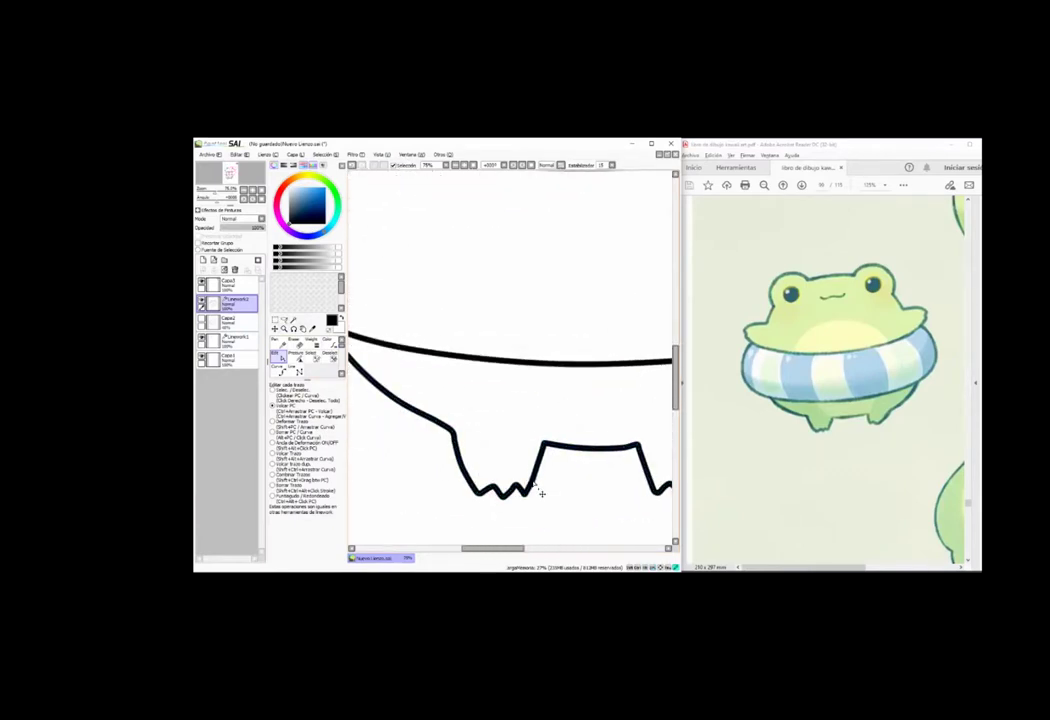
pyautogui.scroll(5, 493, 503)
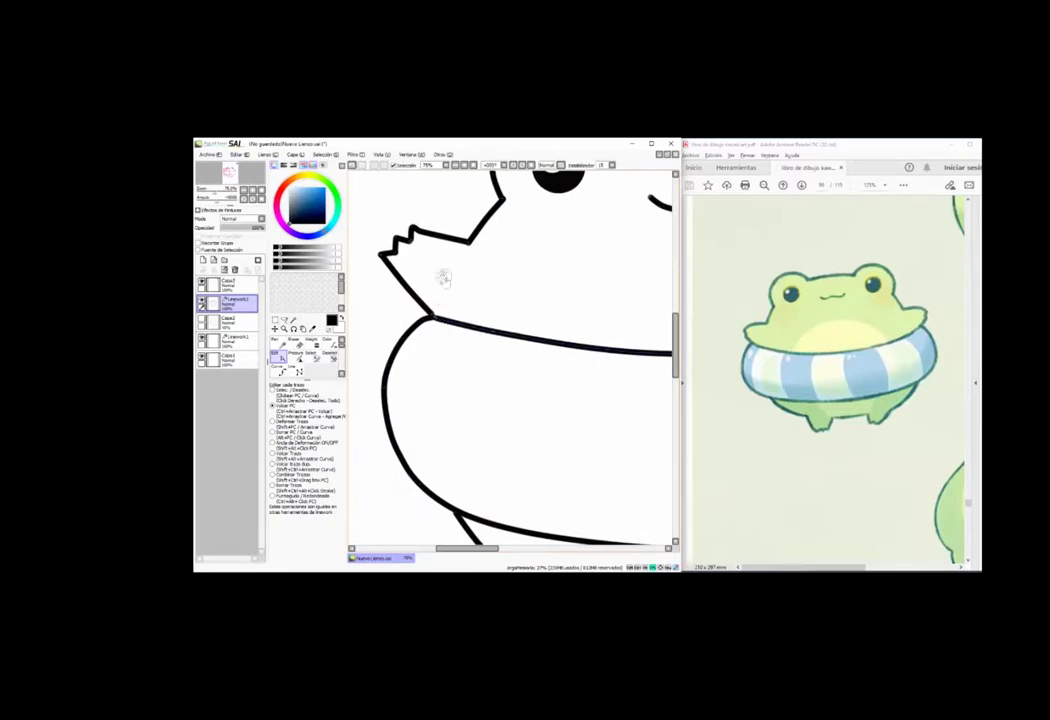
pyautogui.scroll(2, 443, 277)
pyautogui.moveTo(627, 272); pyautogui.dragTo(414, 270)
pyautogui.click(284, 329)
pyautogui.scroll(-4, 565, 370)
pyautogui.moveTo(572, 380); pyautogui.dragTo(580, 388)
pyautogui.moveTo(607, 340); pyautogui.dragTo(610, 329)
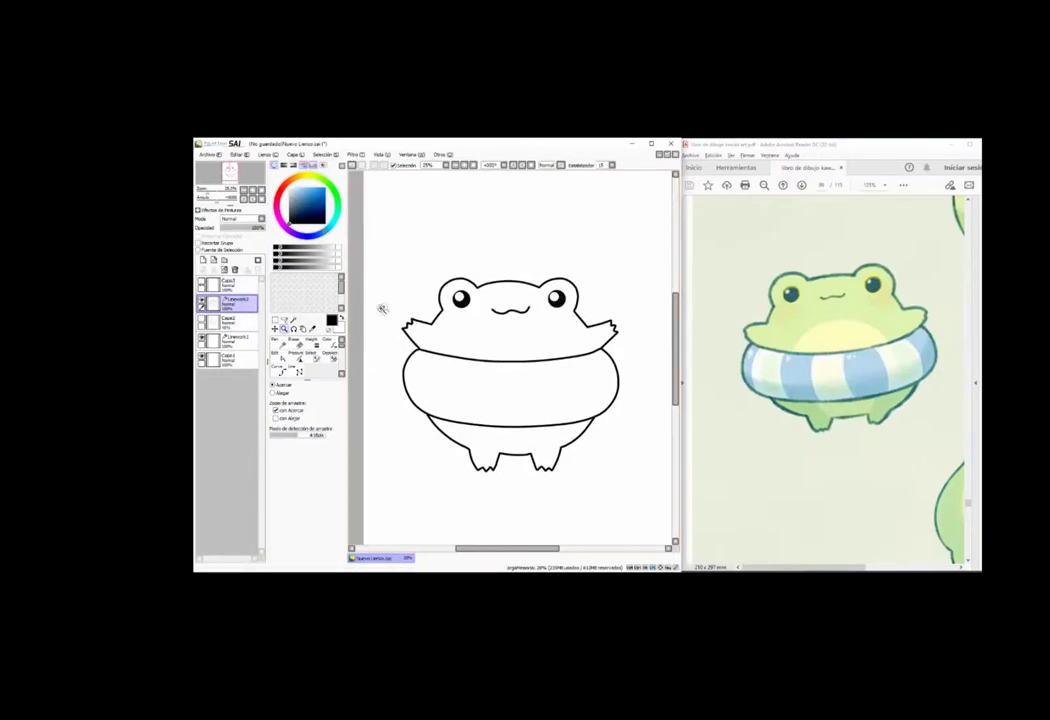
# - Transform the frog's linework, scaling it down slightly and moving it up to the top of the canvas
pyautogui.hotkey('ctrl', 't')
pyautogui.moveTo(510, 282); pyautogui.dragTo(513, 251)
pyautogui.moveTo(632, 378); pyautogui.dragTo(612, 356)
pyautogui.moveTo(553, 286); pyautogui.dragTo(572, 286)
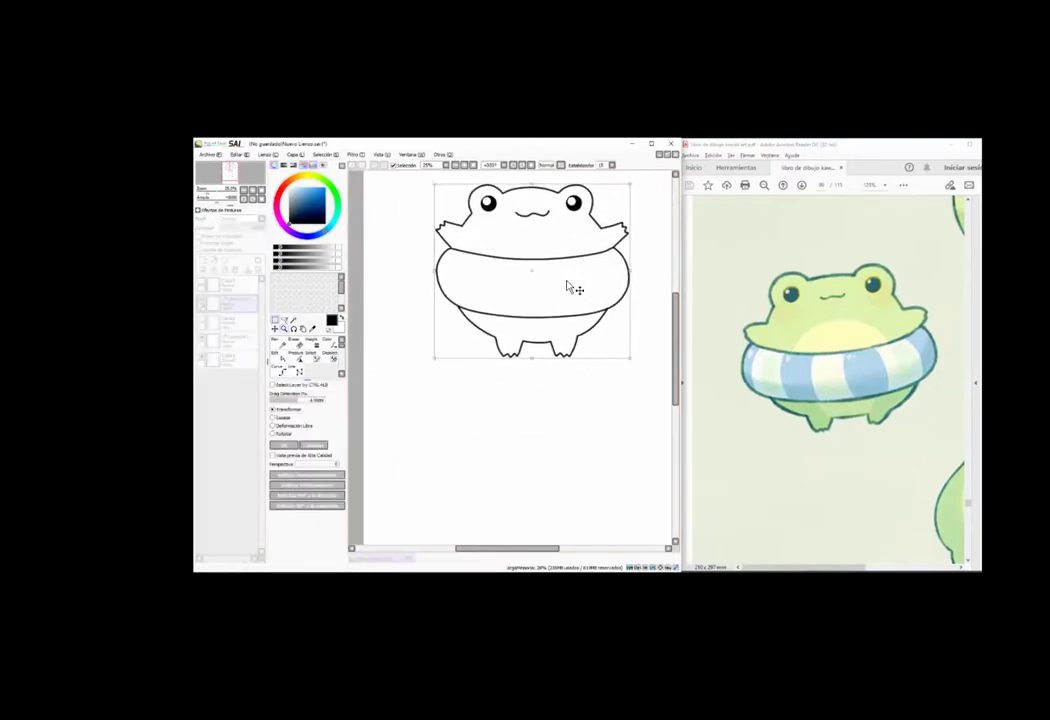
pyautogui.press('Return')
# - Add a new colour layer beneath the linework, choose bright green, and undo the trial fill
pyautogui.click(293, 320)
pyautogui.click(234, 322)
pyautogui.click(203, 260)
pyautogui.click(279, 371)
pyautogui.click(336, 198)
pyautogui.click(325, 188)
pyautogui.click(509, 226)
pyautogui.hotkey('ctrl', 'z')
# - Select the frog's upper and lower body on the linework layer and fill both areas bright green on the colour layer
pyautogui.click(237, 303)
pyautogui.click(293, 320)
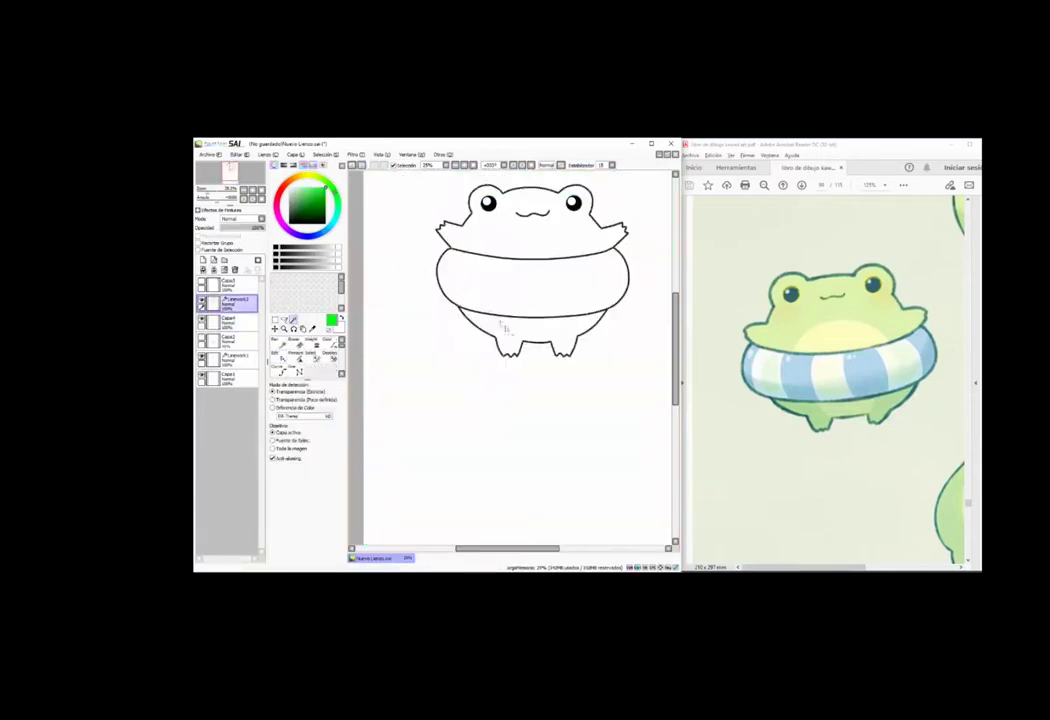
pyautogui.click(505, 327)
pyautogui.click(515, 236)
pyautogui.click(237, 321)
pyautogui.click(280, 371)
pyautogui.click(504, 234)
pyautogui.click(510, 330)
# - Paint yellow belly patches above and below the swim ring with the ink brush
pyautogui.click(313, 371)
pyautogui.click(305, 177)
pyautogui.moveTo(516, 271); pyautogui.dragTo(565, 264)
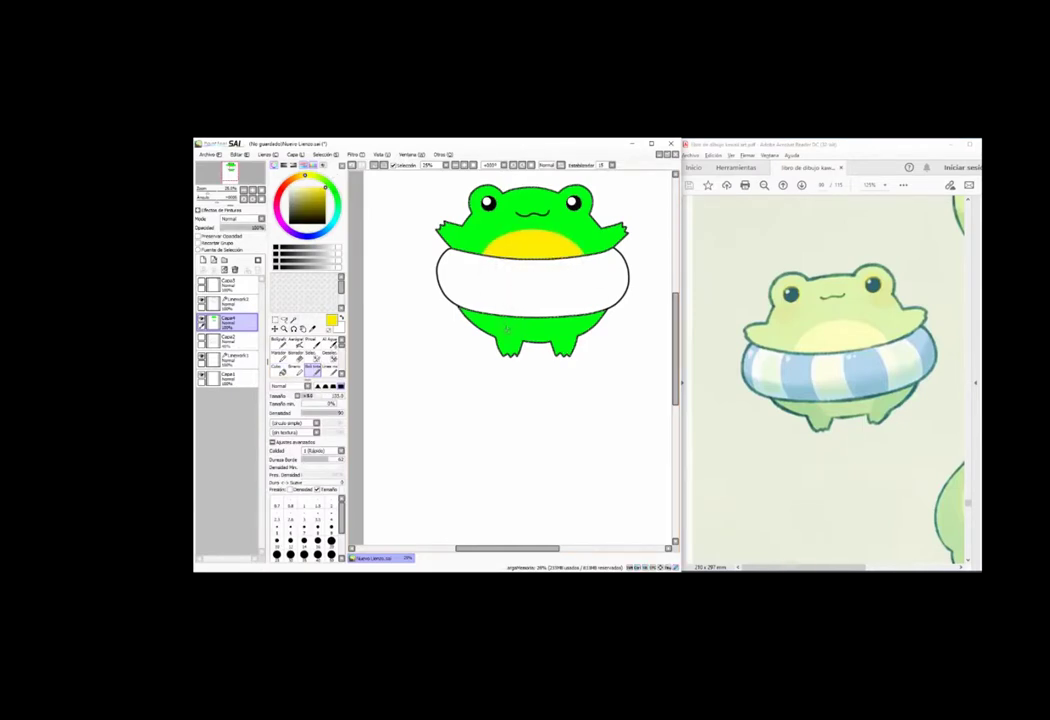
pyautogui.moveTo(518, 330); pyautogui.dragTo(542, 322)
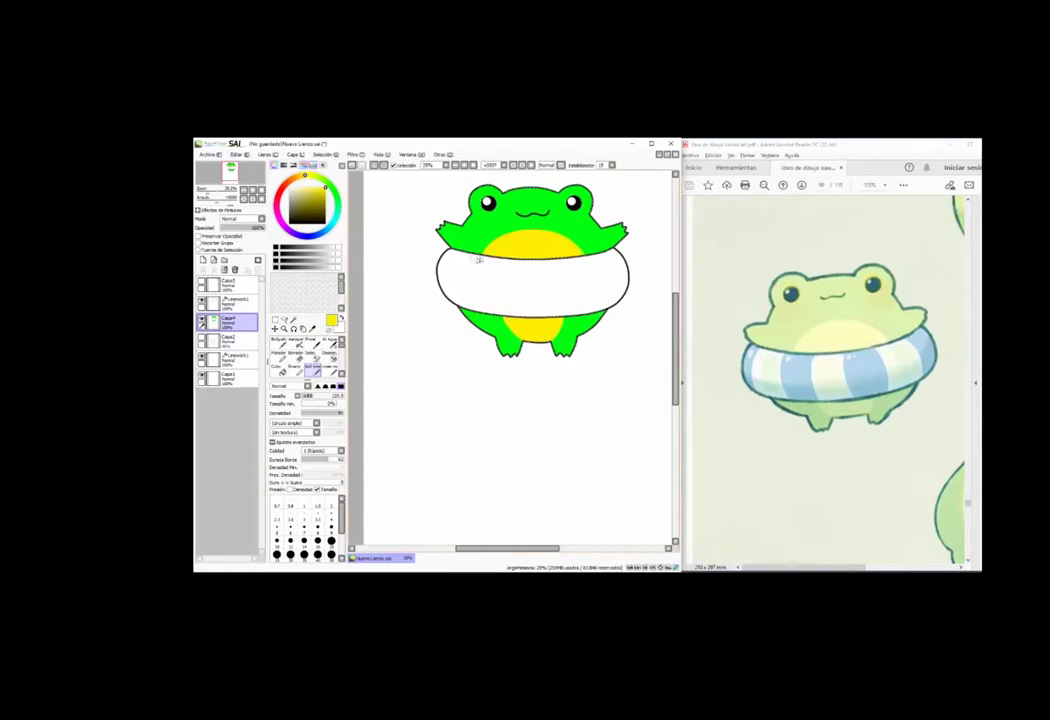
# - Select the swim ring's interior from the linework and paint it with blue and white stripes on a new layer
pyautogui.click(235, 303)
pyautogui.click(293, 320)
pyautogui.click(500, 285)
pyautogui.click(235, 322)
pyautogui.click(203, 260)
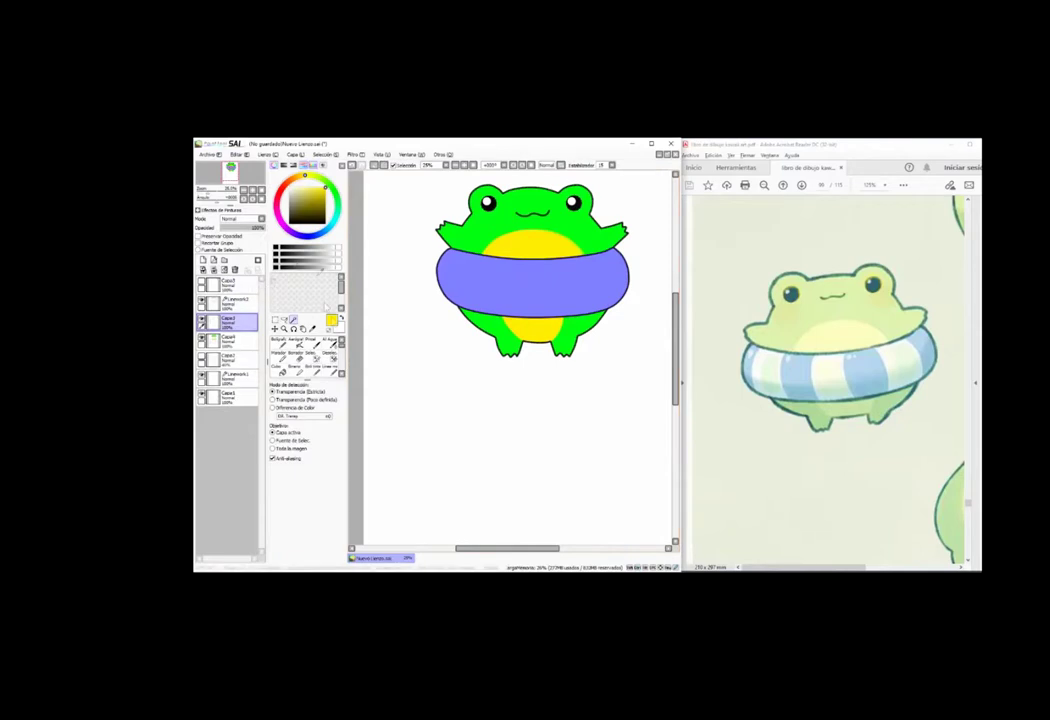
pyautogui.click(313, 370)
pyautogui.click(330, 227)
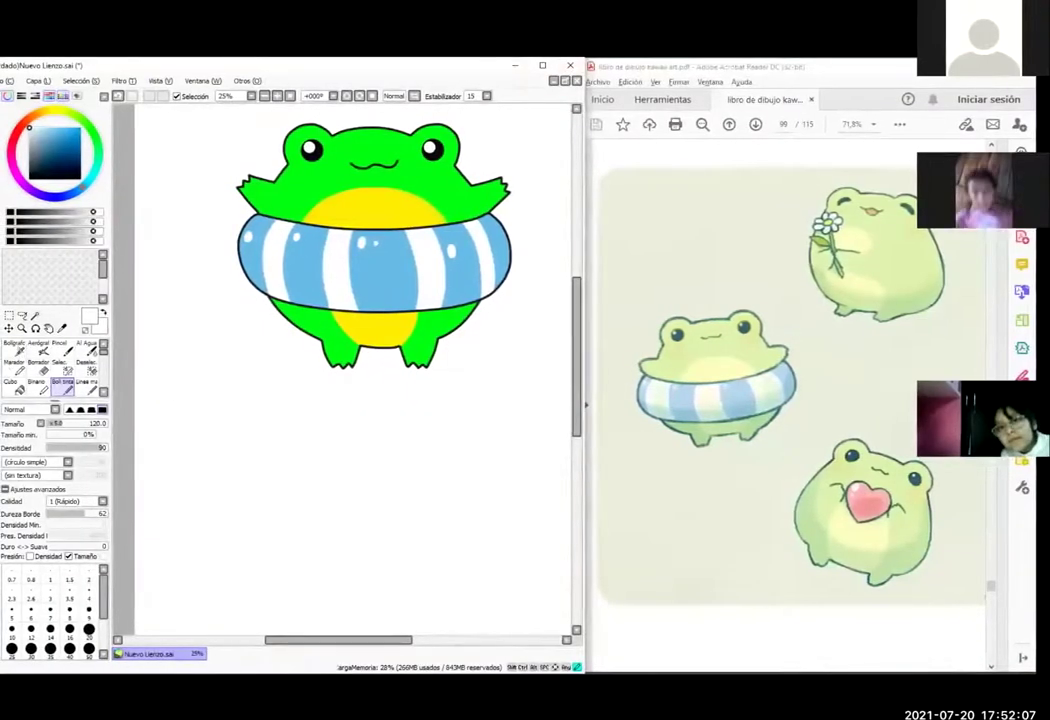
# - Set the pen to black, switch to Adobe Acrobat Reader and enlarge the flower-holding frog to 150%
pyautogui.click(17, 348)
pyautogui.click(30, 178)
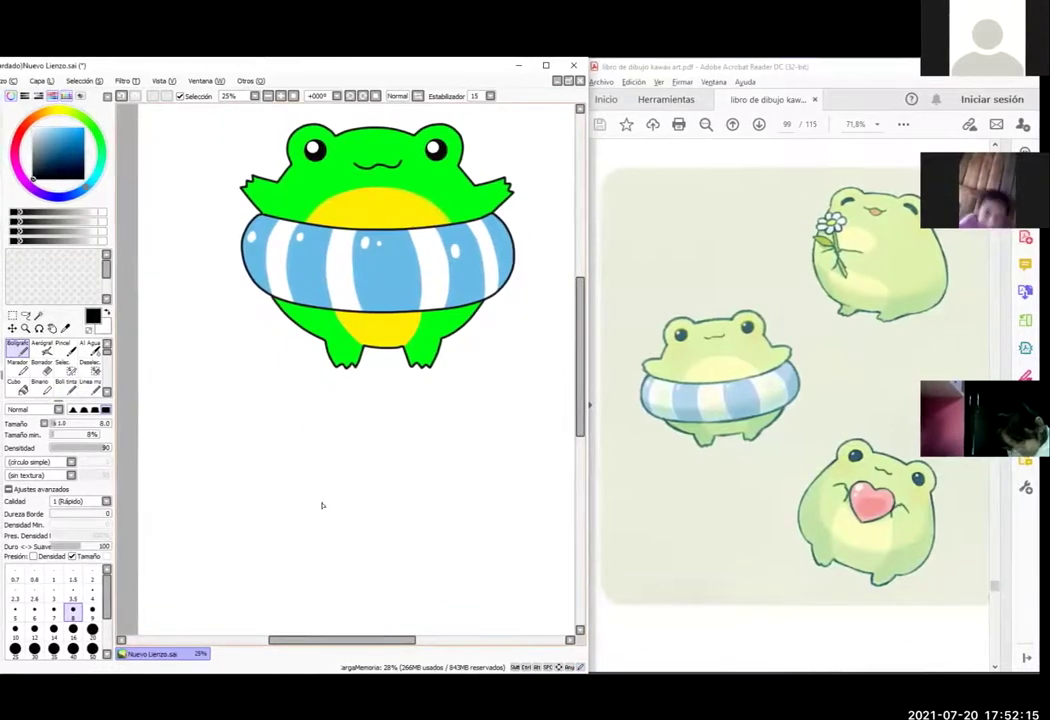
pyautogui.click(823, 371)
pyautogui.scroll(3, 823, 371)
pyautogui.scroll(1, 896, 297)
pyautogui.moveTo(896, 297); pyautogui.dragTo(777, 538)
pyautogui.click(489, 71)
pyautogui.moveTo(401, 410)
pyautogui.mouseDown()
pyautogui.moveTo(402, 322)
pyautogui.moveTo(406, 405)
pyautogui.mouseUp()
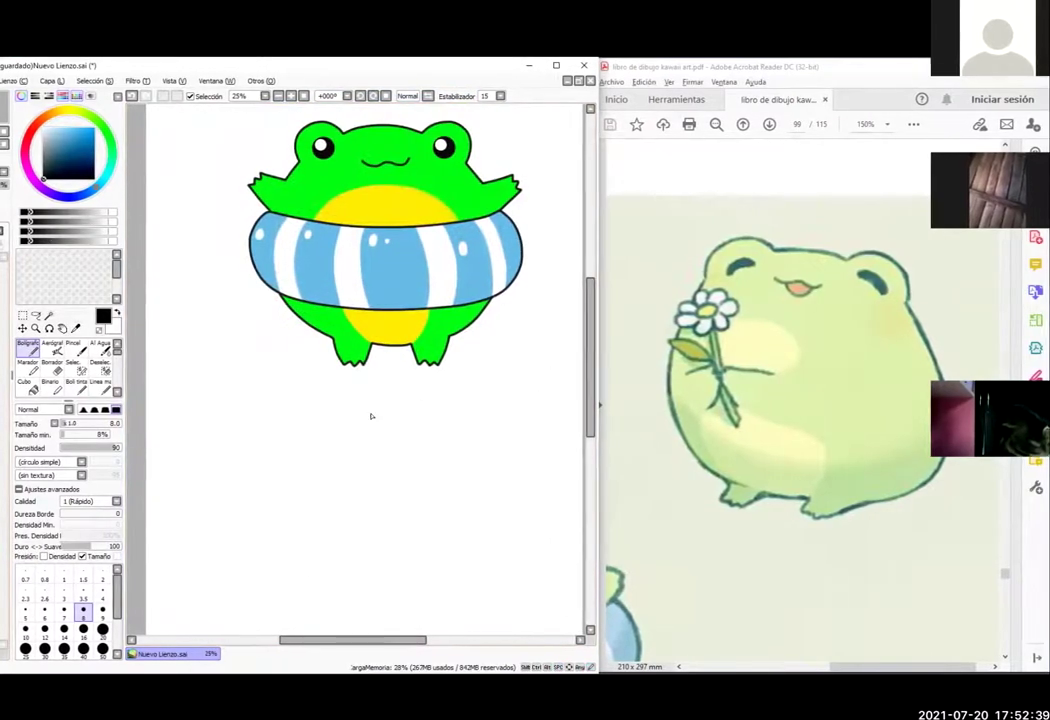
# - Sketch the left side of a round body below the finished frog with the ink brush at size 41
pyautogui.click(81, 387)
pyautogui.moveTo(352, 452)
pyautogui.mouseDown()
pyautogui.moveTo(358, 444)
pyautogui.moveTo(314, 459)
pyautogui.moveTo(305, 505)
pyautogui.mouseUp()
pyautogui.moveTo(384, 424); pyautogui.dragTo(320, 537)
pyautogui.moveTo(345, 432); pyautogui.dragTo(318, 560)
pyautogui.moveTo(303, 490)
pyautogui.mouseDown()
pyautogui.moveTo(358, 586)
pyautogui.moveTo(429, 595)
pyautogui.mouseUp()
pyautogui.moveTo(310, 552); pyautogui.dragTo(431, 600)
pyautogui.moveTo(322, 455); pyautogui.dragTo(444, 426)
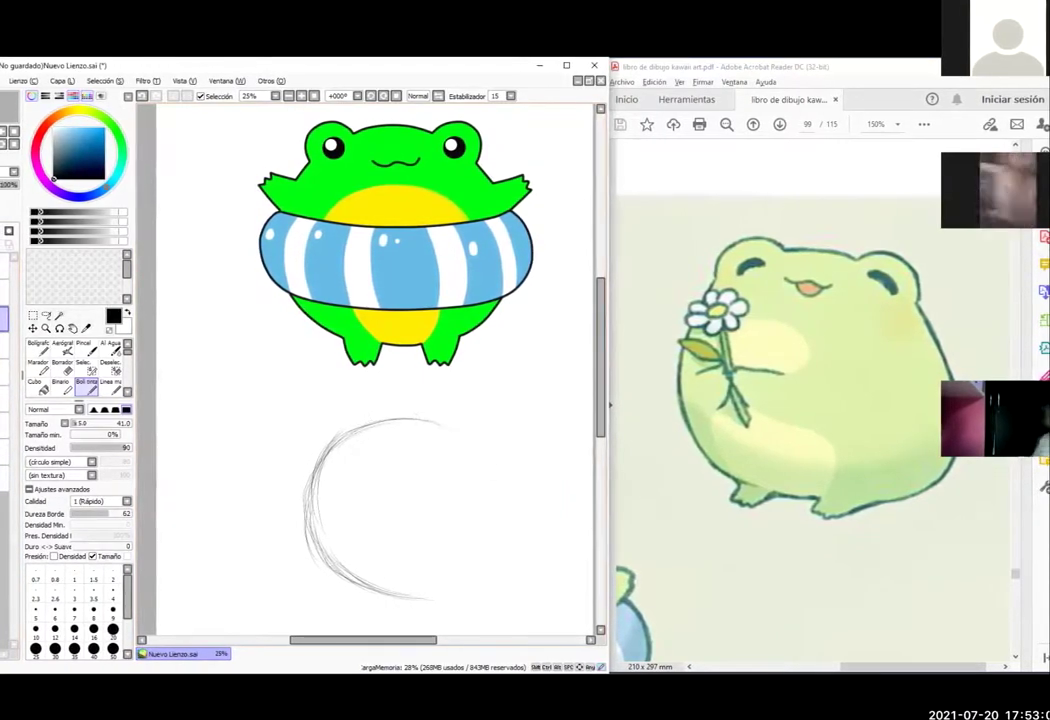
# - Close the round body sketch with strokes along its upper right and underside
pyautogui.click(600, 530)
pyautogui.keyDown('ctrl'); pyautogui.click(437, 443); pyautogui.keyUp('ctrl')
pyautogui.keyDown('alt'); pyautogui.click(424, 322); pyautogui.keyUp('alt')
pyautogui.keyDown('alt'); pyautogui.click(427, 325); pyautogui.keyUp('alt')
pyautogui.moveTo(430, 225)
pyautogui.mouseDown()
pyautogui.moveTo(471, 440)
pyautogui.moveTo(492, 450)
pyautogui.moveTo(520, 510)
pyautogui.mouseUp()
pyautogui.moveTo(326, 545)
pyautogui.mouseDown()
pyautogui.moveTo(431, 606)
pyautogui.moveTo(468, 604)
pyautogui.mouseUp()
pyautogui.moveTo(385, 585); pyautogui.dragTo(505, 570)
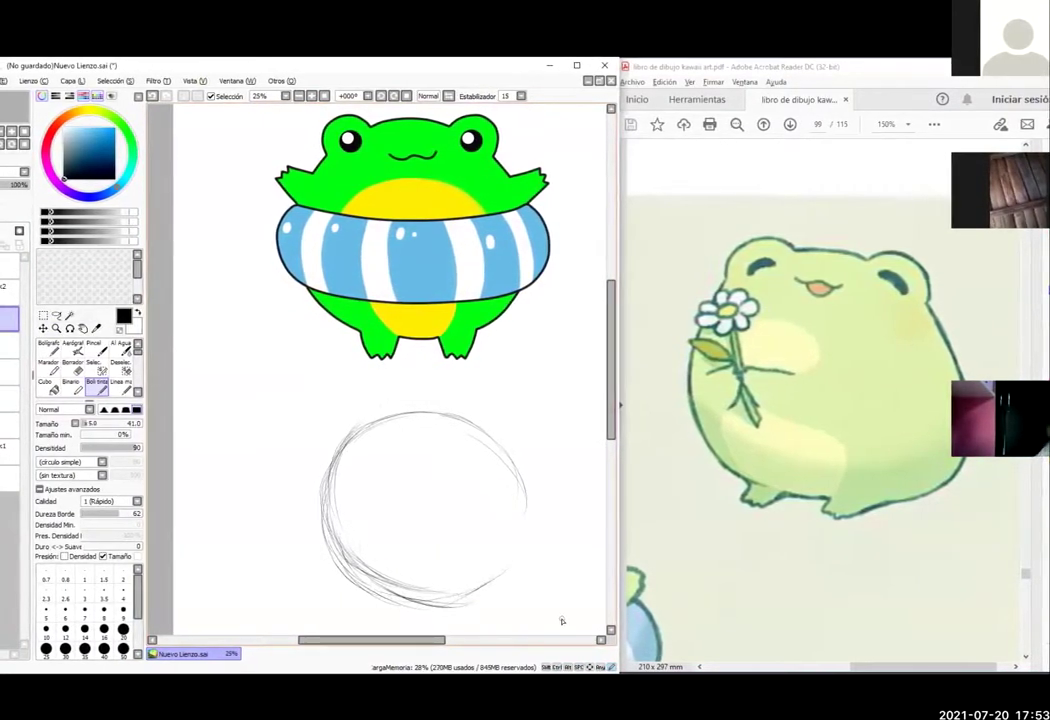
pyautogui.moveTo(392, 590); pyautogui.dragTo(511, 567)
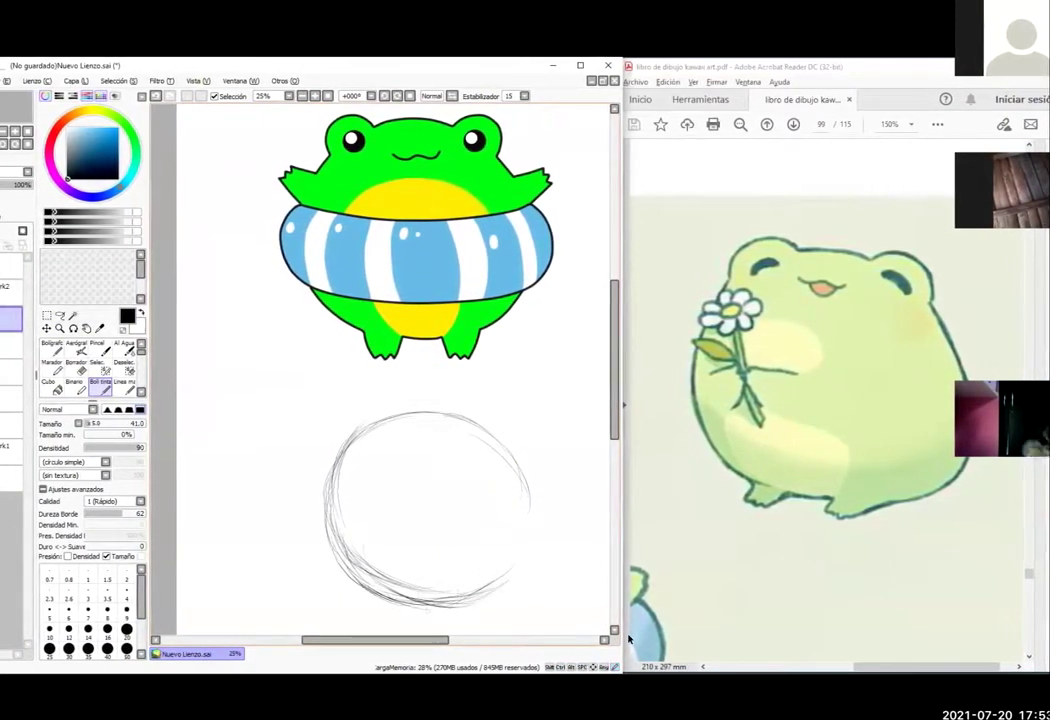
# - Reinforce the round body outline with extra strokes and rough in two small feet underneath
pyautogui.moveTo(408, 418)
pyautogui.mouseDown()
pyautogui.moveTo(470, 451)
pyautogui.moveTo(505, 508)
pyautogui.moveTo(540, 506)
pyautogui.moveTo(513, 496)
pyautogui.moveTo(335, 564)
pyautogui.mouseUp()
pyautogui.moveTo(510, 460)
pyautogui.mouseDown()
pyautogui.moveTo(533, 548)
pyautogui.moveTo(486, 602)
pyautogui.mouseUp()
pyautogui.moveTo(492, 432)
pyautogui.mouseDown()
pyautogui.moveTo(536, 500)
pyautogui.moveTo(500, 595)
pyautogui.mouseUp()
pyautogui.moveTo(530, 470); pyautogui.dragTo(542, 542)
pyautogui.moveTo(364, 604); pyautogui.dragTo(462, 620)
pyautogui.moveTo(472, 611); pyautogui.dragTo(466, 621)
# - Widen the body outline at the lower right and erase the inner construction lines there
pyautogui.moveTo(556, 486)
pyautogui.mouseDown()
pyautogui.moveTo(570, 582)
pyautogui.moveTo(570, 562)
pyautogui.mouseUp()
pyautogui.moveTo(498, 606); pyautogui.dragTo(557, 600)
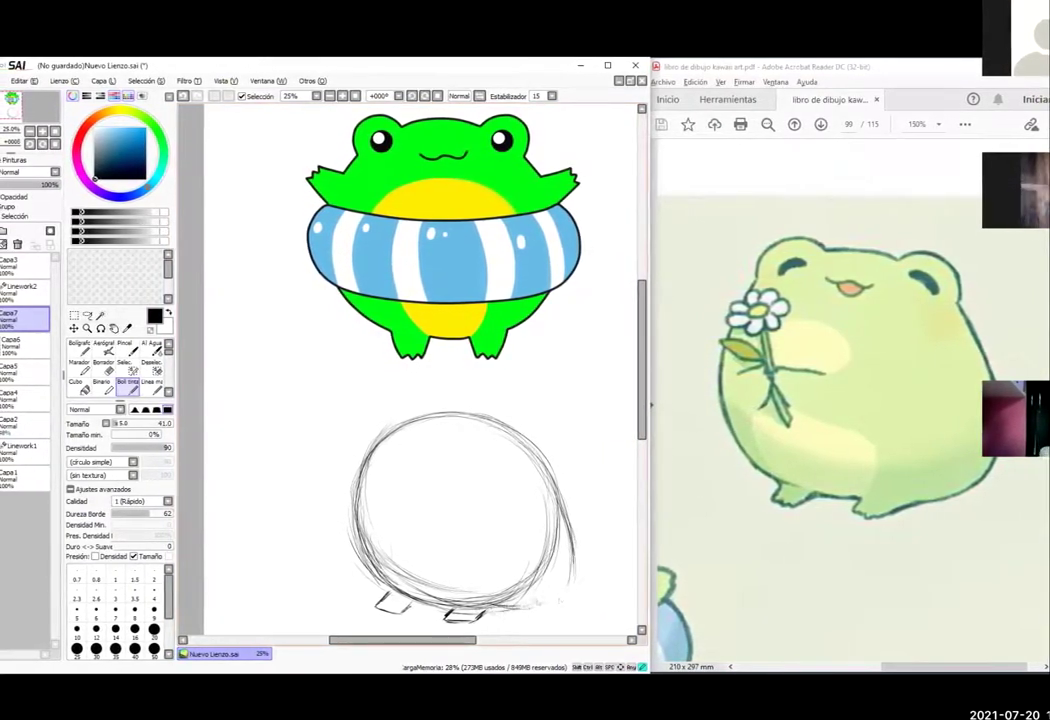
pyautogui.moveTo(572, 556); pyautogui.dragTo(500, 609)
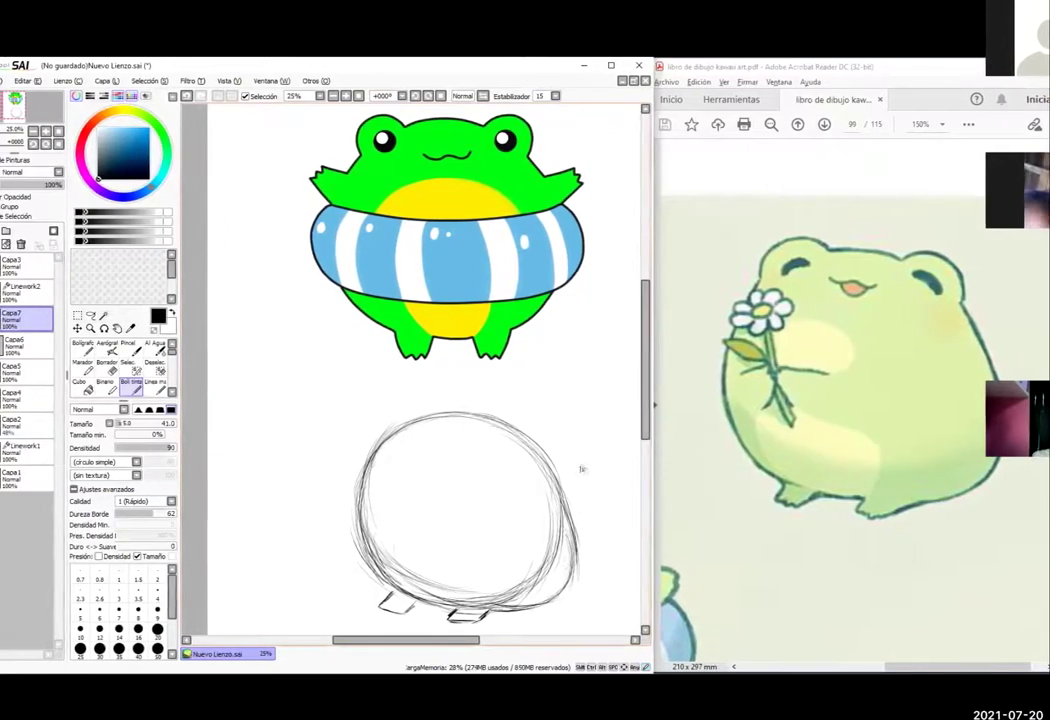
pyautogui.moveTo(547, 566)
pyautogui.mouseDown()
pyautogui.moveTo(555, 494)
pyautogui.moveTo(573, 554)
pyautogui.moveTo(485, 594)
pyautogui.mouseUp()
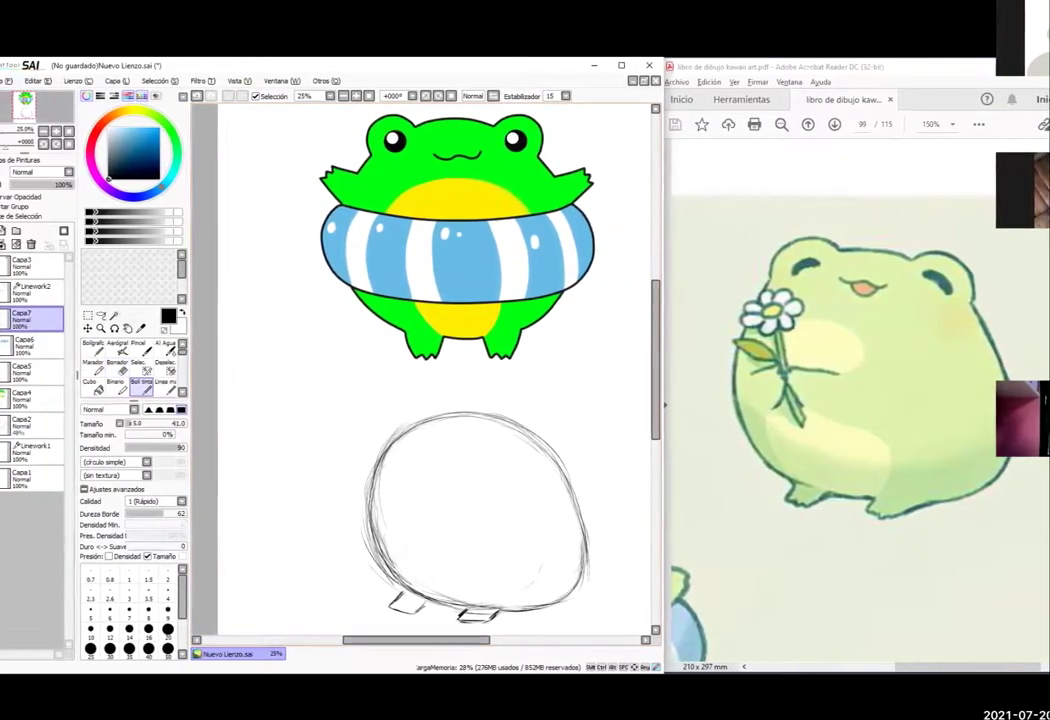
pyautogui.click(603, 86)
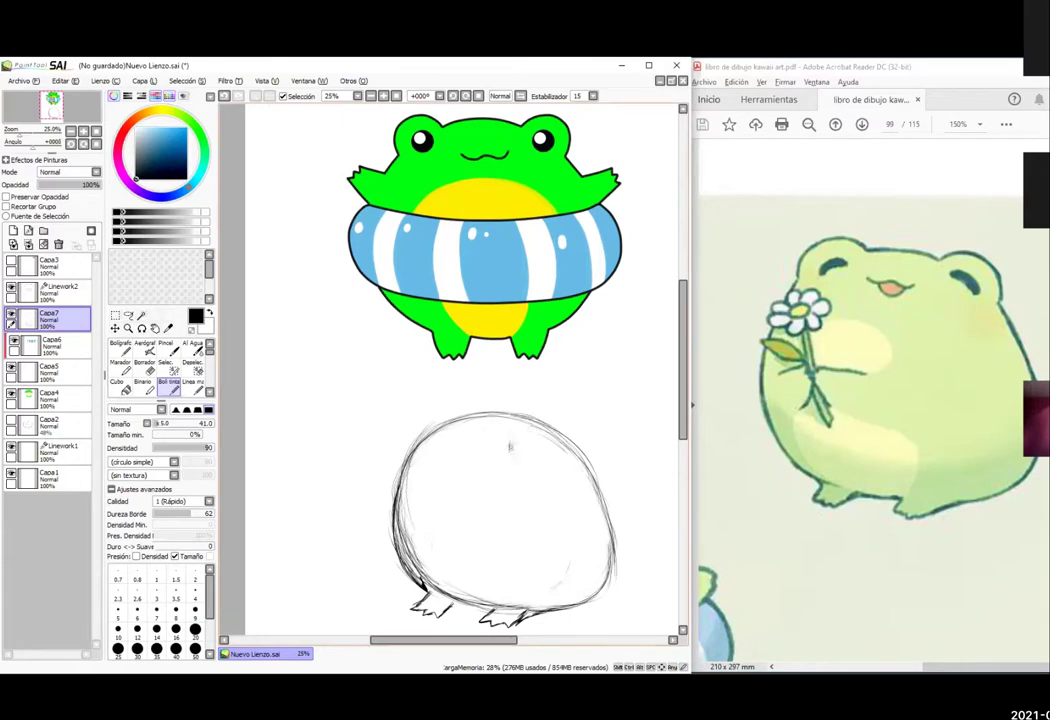
# - Erase the stray lines inside the body's left side and sketch two arms with hands meeting at the chest
pyautogui.press('e')
pyautogui.moveTo(428, 564)
pyautogui.mouseDown()
pyautogui.moveTo(438, 580)
pyautogui.moveTo(415, 540)
pyautogui.moveTo(423, 461)
pyautogui.mouseUp()
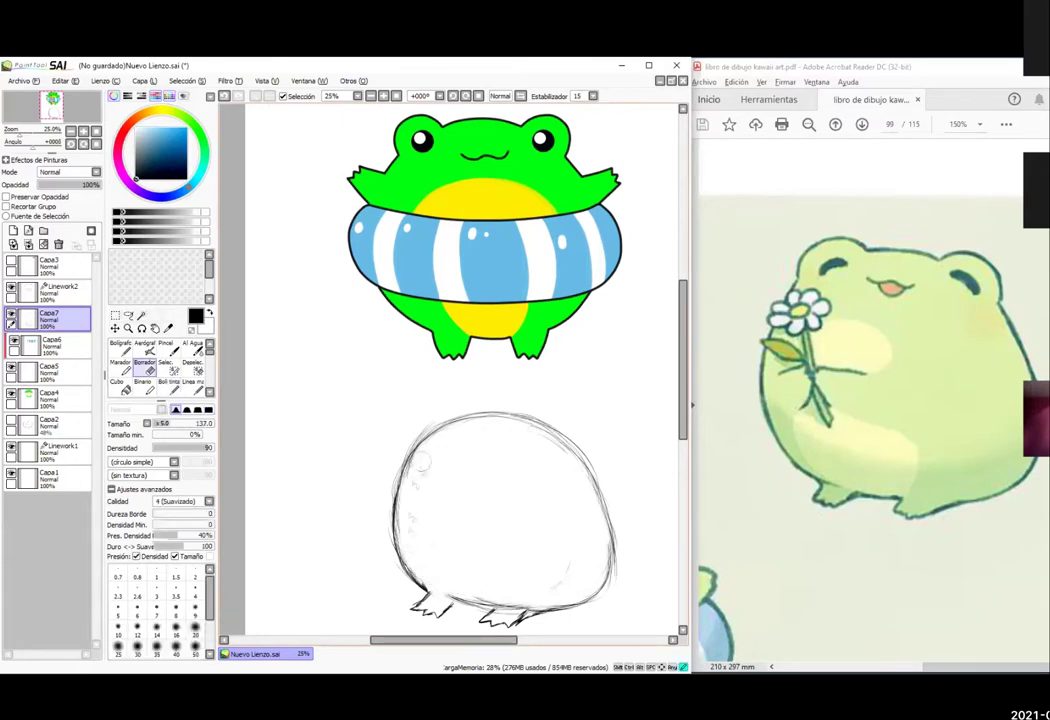
pyautogui.press('n')
pyautogui.moveTo(437, 507); pyautogui.dragTo(433, 551)
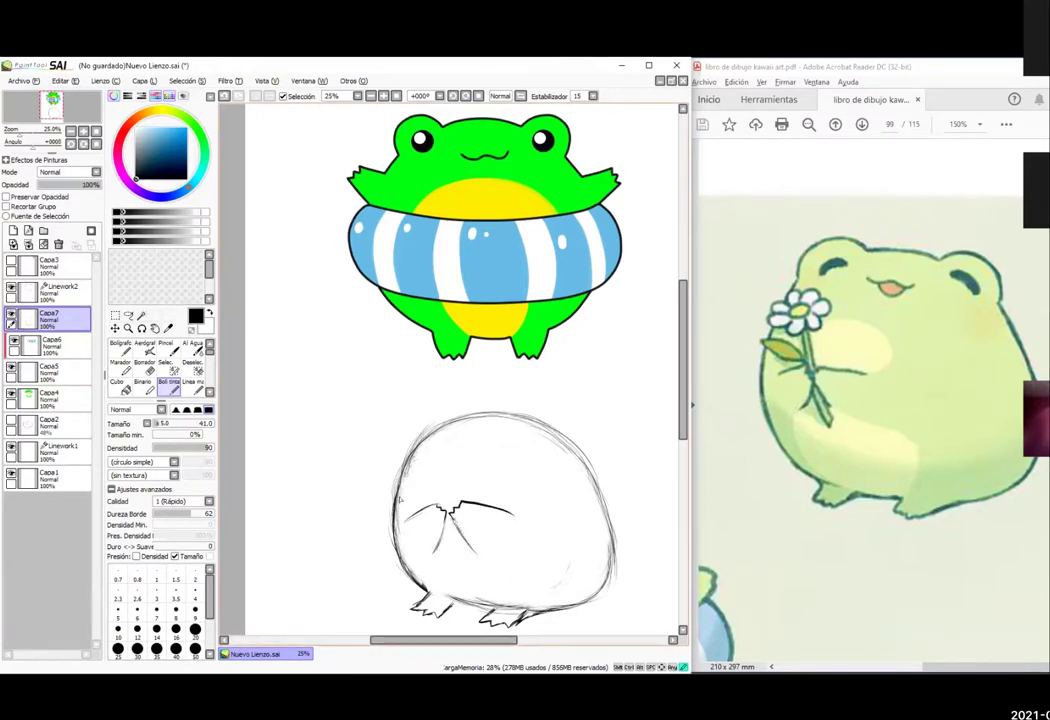
# - Sketch two circular eye bumps on top of the head and erase the overlapping construction lines
pyautogui.moveTo(459, 435)
pyautogui.mouseDown()
pyautogui.moveTo(418, 418)
pyautogui.moveTo(463, 425)
pyautogui.moveTo(416, 434)
pyautogui.mouseUp()
pyautogui.moveTo(556, 416); pyautogui.dragTo(563, 462)
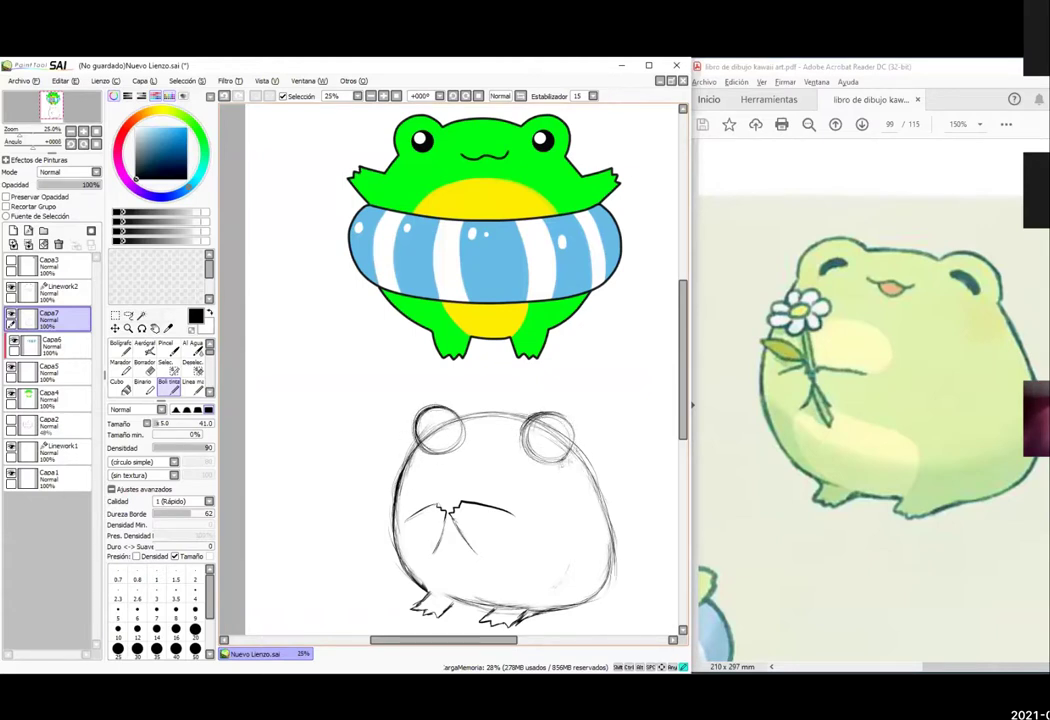
pyautogui.moveTo(558, 416)
pyautogui.mouseDown()
pyautogui.moveTo(574, 456)
pyautogui.moveTo(576, 444)
pyautogui.mouseUp()
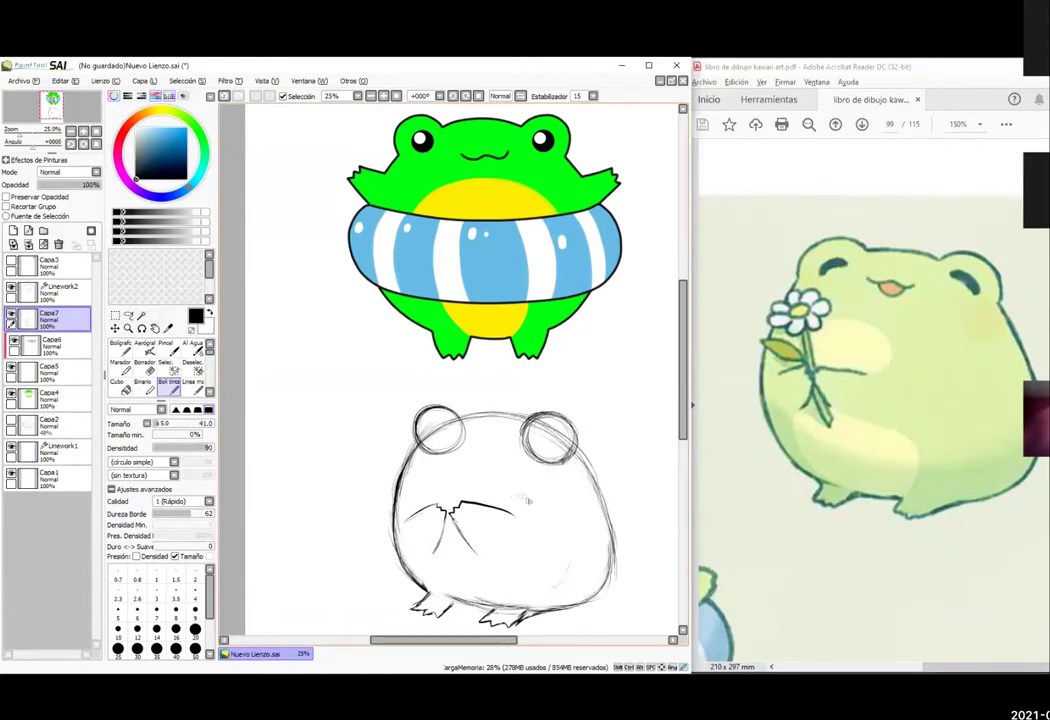
pyautogui.press('e')
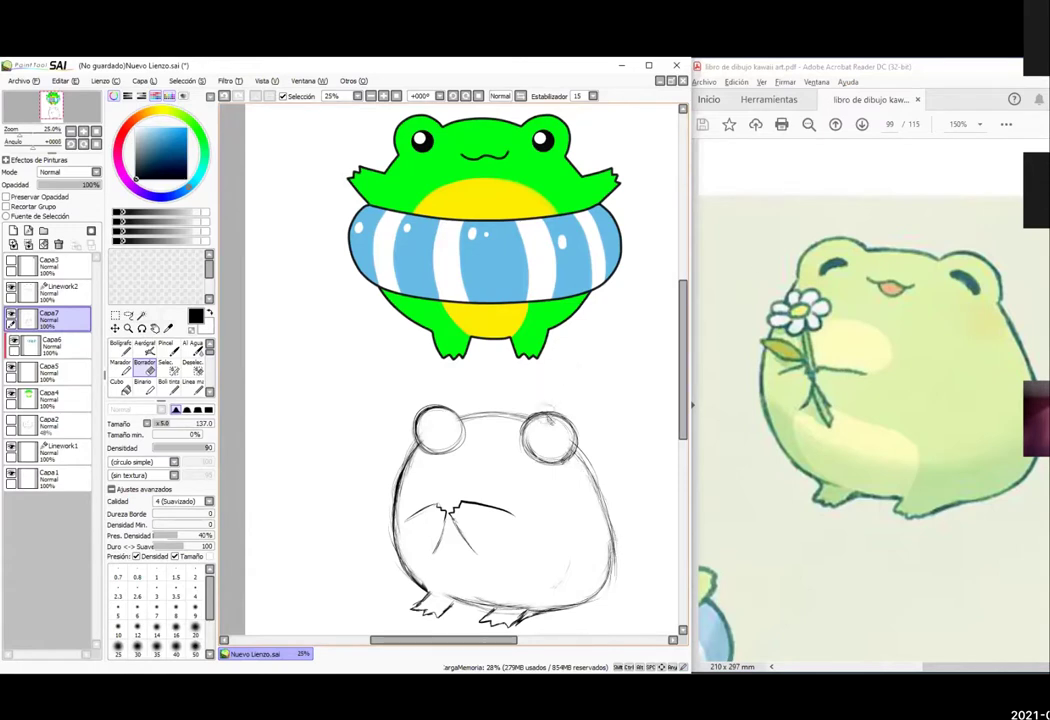
pyautogui.moveTo(444, 457)
pyautogui.mouseDown()
pyautogui.moveTo(428, 442)
pyautogui.moveTo(474, 431)
pyautogui.moveTo(454, 440)
pyautogui.mouseUp()
pyautogui.moveTo(522, 422)
pyautogui.mouseDown()
pyautogui.moveTo(546, 452)
pyautogui.moveTo(567, 448)
pyautogui.moveTo(592, 512)
pyautogui.moveTo(531, 460)
pyautogui.moveTo(574, 452)
pyautogui.moveTo(605, 500)
pyautogui.moveTo(603, 481)
pyautogui.moveTo(616, 540)
pyautogui.moveTo(600, 597)
pyautogui.mouseUp()
# - Redraw the first closed eye and add a matching thick black arc in the other eye bump
pyautogui.press('n')
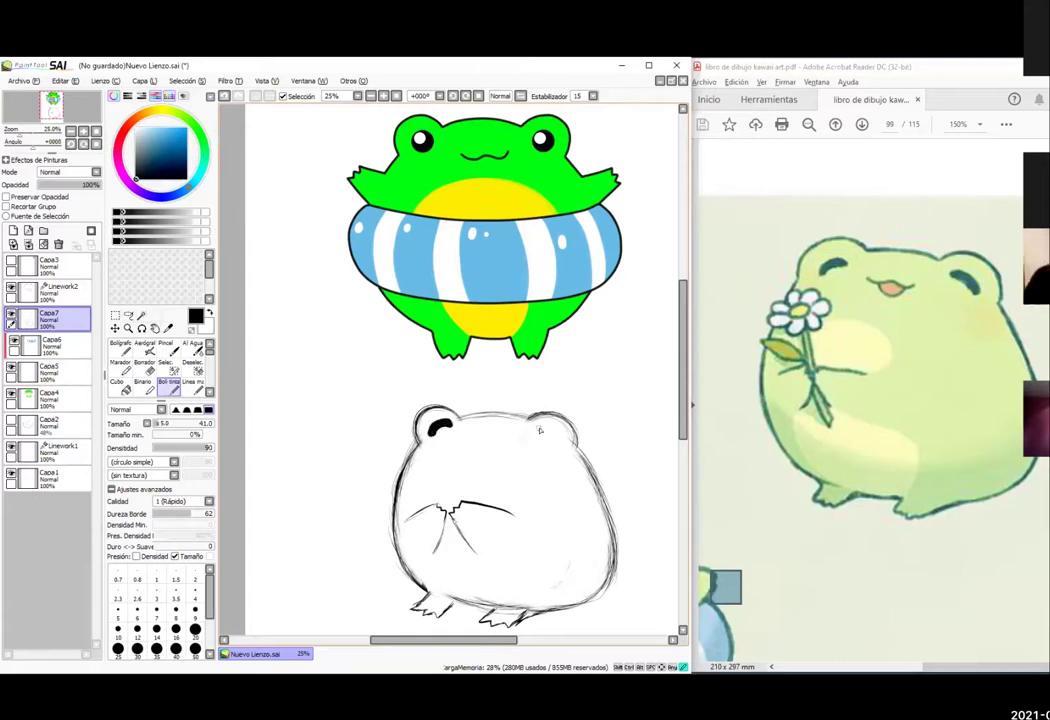
pyautogui.hotkey('ctrl', 'z')
pyautogui.moveTo(435, 438); pyautogui.dragTo(454, 430)
pyautogui.moveTo(535, 432); pyautogui.dragTo(560, 447)
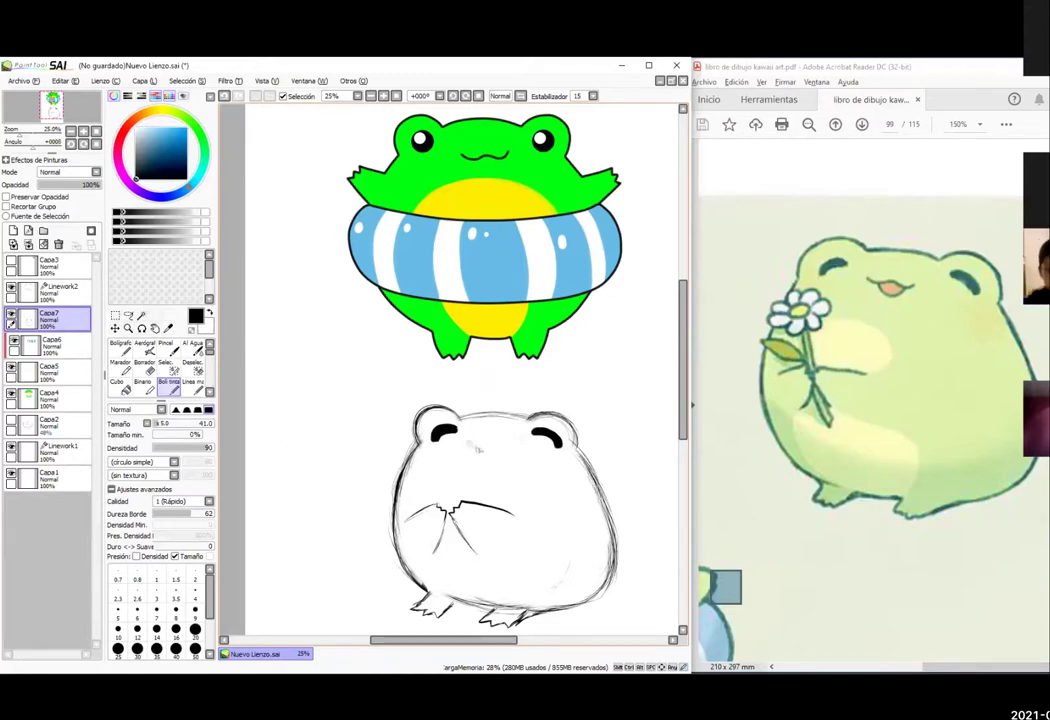
# - Add white highlights to both closed eyes and draw a small open smiling mouth in black between them
pyautogui.keyDown('alt'); pyautogui.click(594, 378); pyautogui.keyUp('alt')
pyautogui.click(436, 432)
pyautogui.click(540, 432)
pyautogui.press('x')
pyautogui.moveTo(466, 445); pyautogui.dragTo(509, 444)
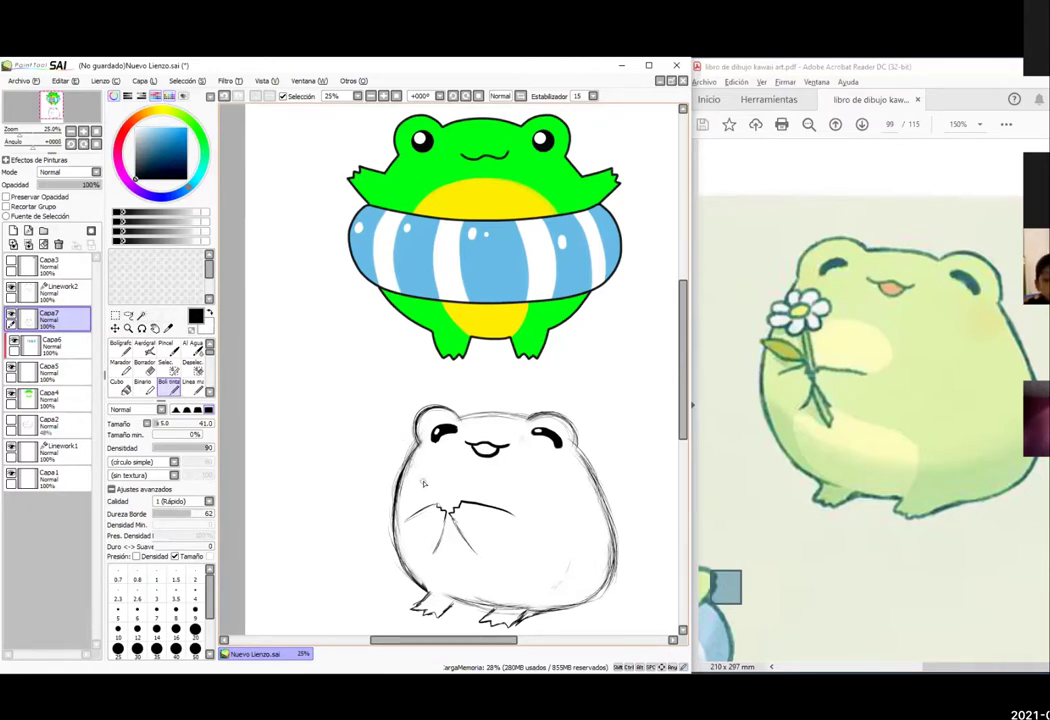
# - Erase part of the body's left outline and sketch a daisy there with a stem and leaf held in the hands
pyautogui.press('e')
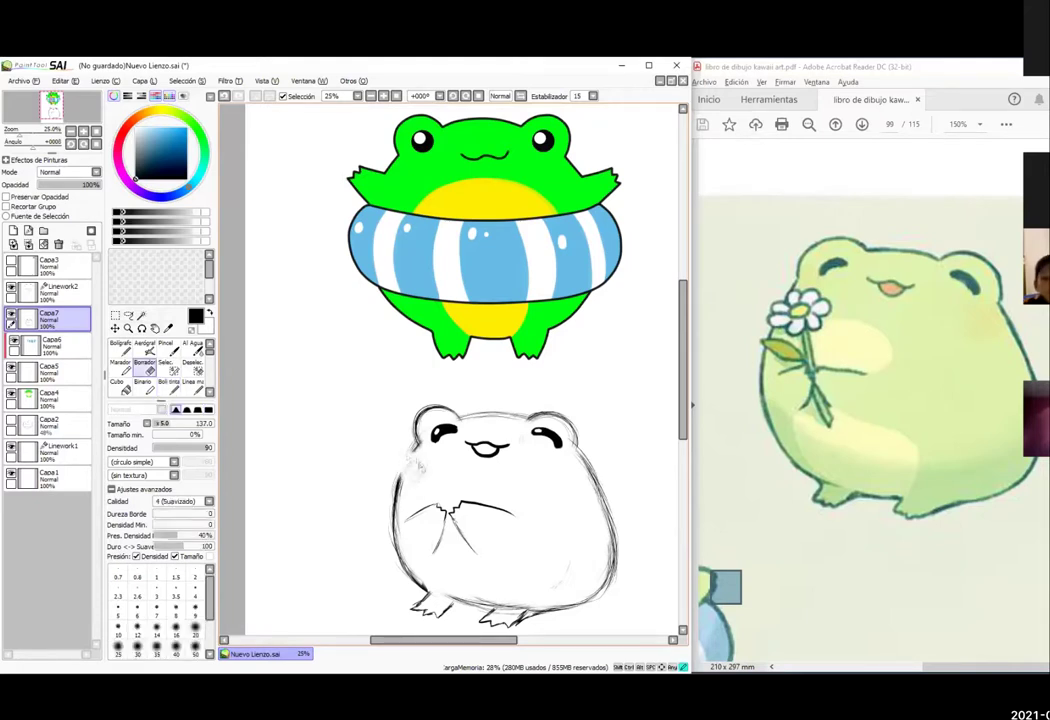
pyautogui.click(169, 386)
pyautogui.moveTo(444, 518)
pyautogui.mouseDown()
pyautogui.moveTo(459, 551)
pyautogui.moveTo(474, 556)
pyautogui.mouseUp()
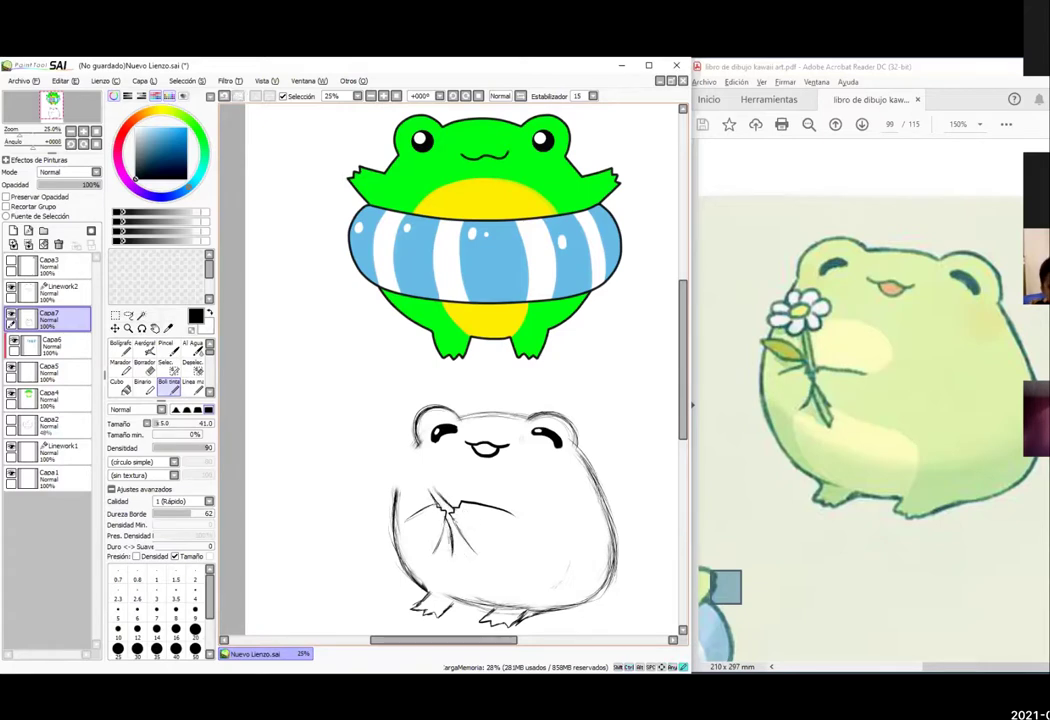
pyautogui.moveTo(460, 557); pyautogui.dragTo(456, 528)
pyautogui.moveTo(423, 474)
pyautogui.mouseDown()
pyautogui.moveTo(429, 488)
pyautogui.moveTo(435, 479)
pyautogui.moveTo(392, 481)
pyautogui.moveTo(417, 477)
pyautogui.mouseUp()
pyautogui.moveTo(409, 472)
pyautogui.mouseDown()
pyautogui.moveTo(399, 465)
pyautogui.moveTo(421, 472)
pyautogui.moveTo(437, 457)
pyautogui.mouseUp()
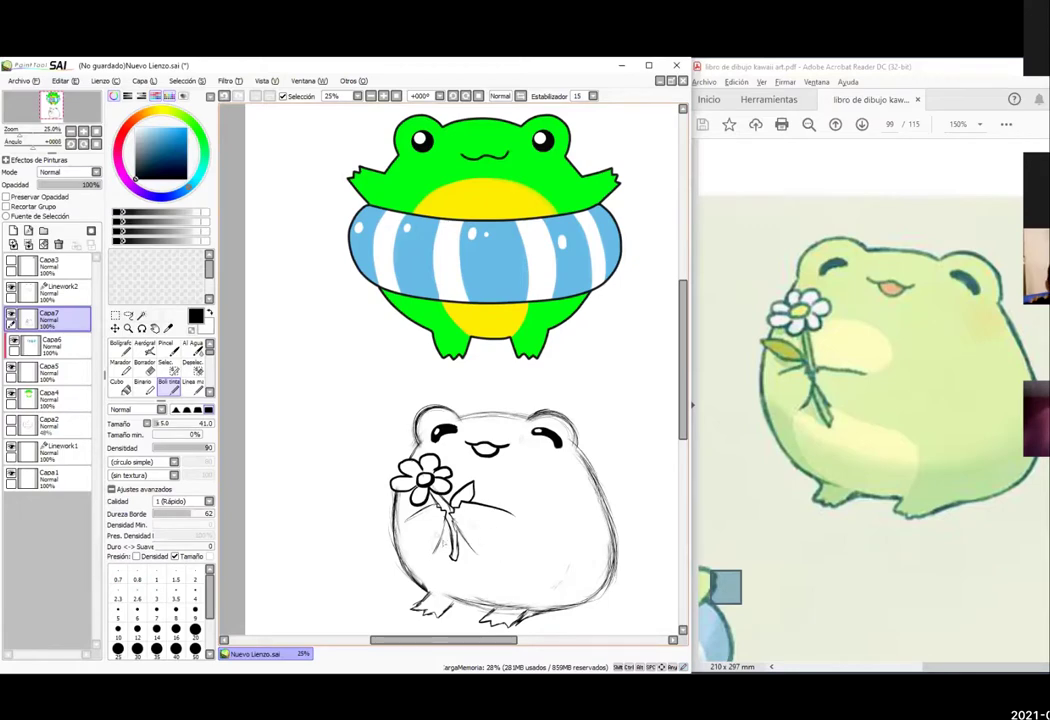
pyautogui.moveTo(521, 488); pyautogui.dragTo(512, 481)
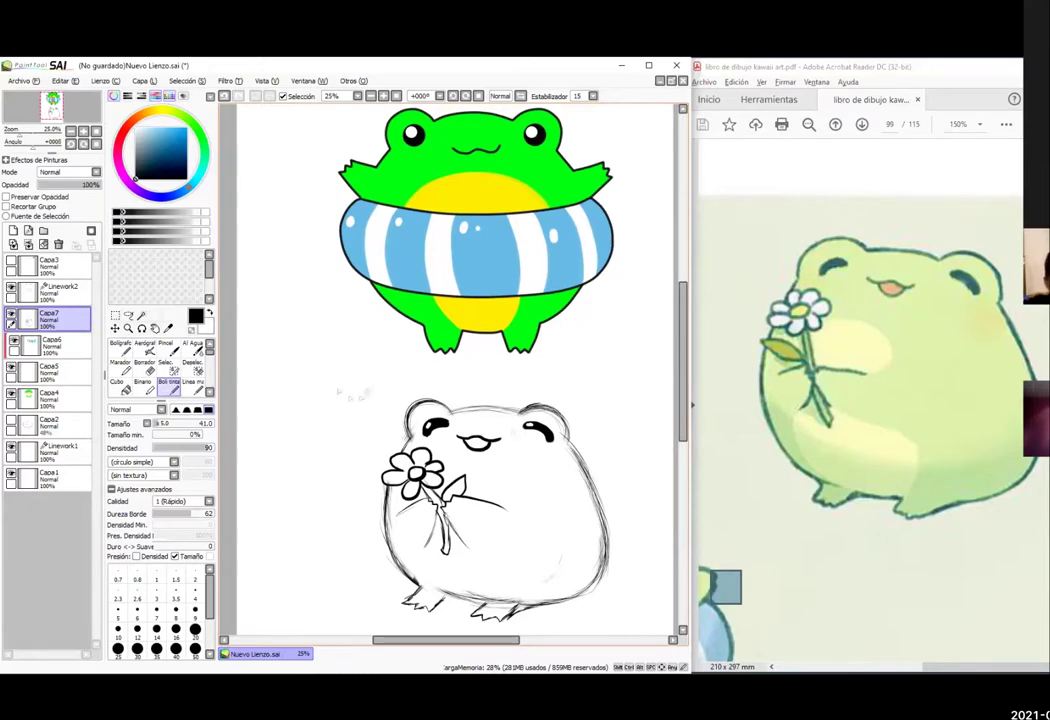
# - Lower the second frog's sketch layer to 43% opacity and add a linework layer above it with the Curve tool at size 20
pyautogui.moveTo(93, 185); pyautogui.dragTo(65, 185)
pyautogui.click(66, 292)
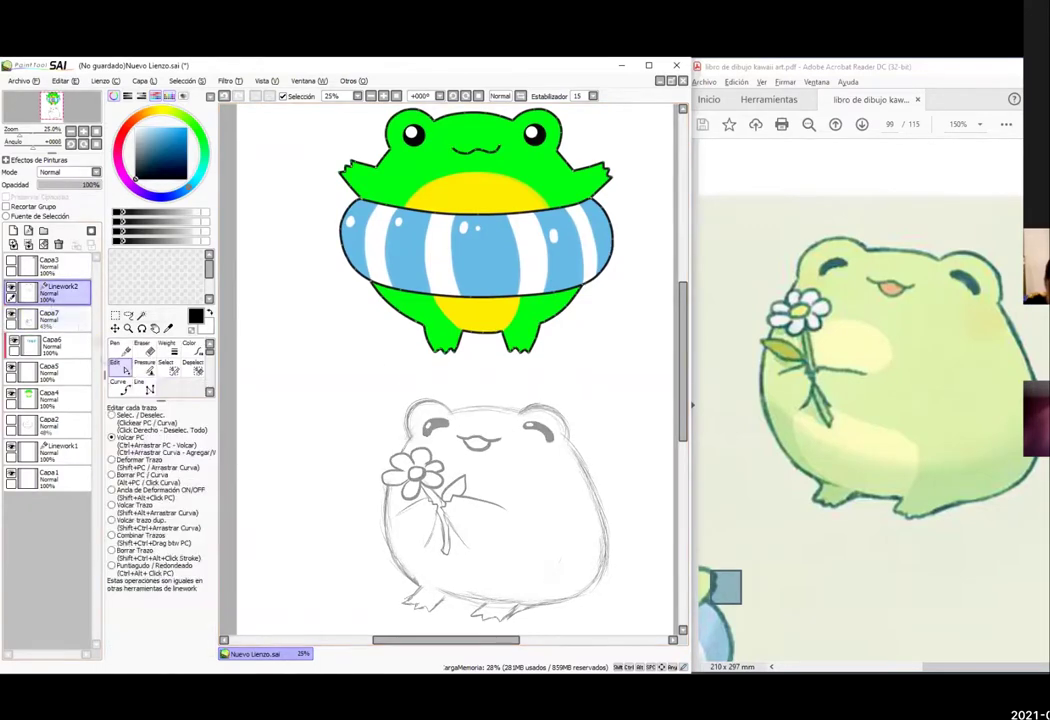
pyautogui.click(62, 319)
pyautogui.click(28, 231)
pyautogui.click(146, 387)
pyautogui.click(176, 561)
pyautogui.click(119, 382)
# - Ink the second frog's outline from below the flower down the body, around the first foot and along the belly to the other foot
pyautogui.click(389, 488)
pyautogui.click(382, 542)
pyautogui.click(419, 593)
pyautogui.click(402, 610)
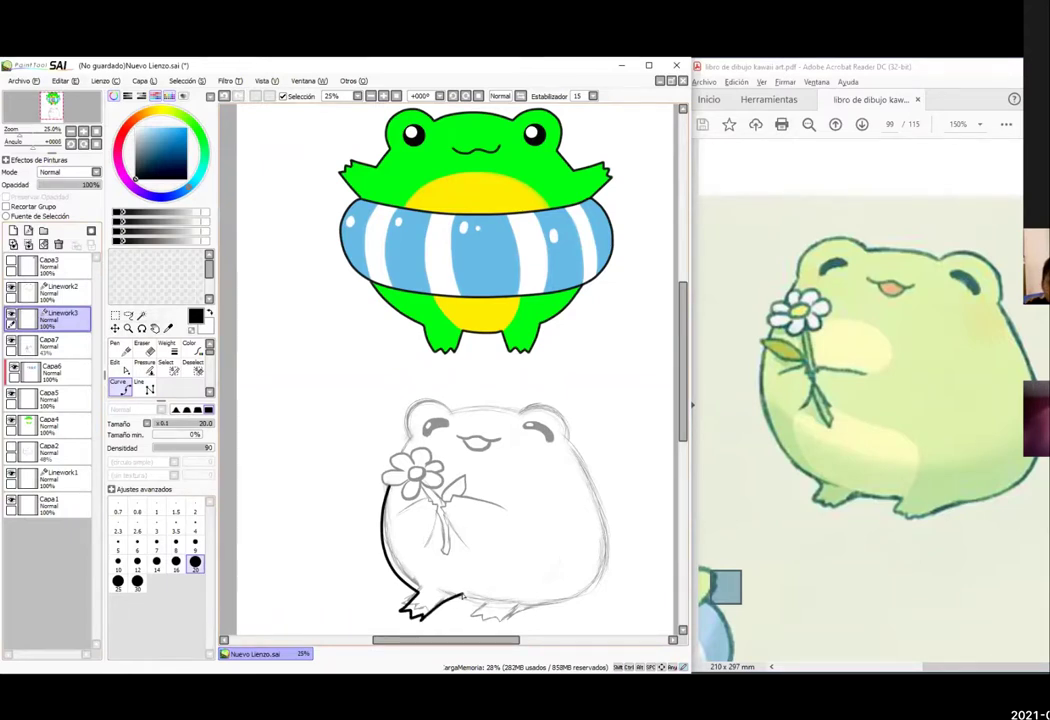
pyautogui.click(422, 622)
pyautogui.click(451, 600)
pyautogui.click(480, 605)
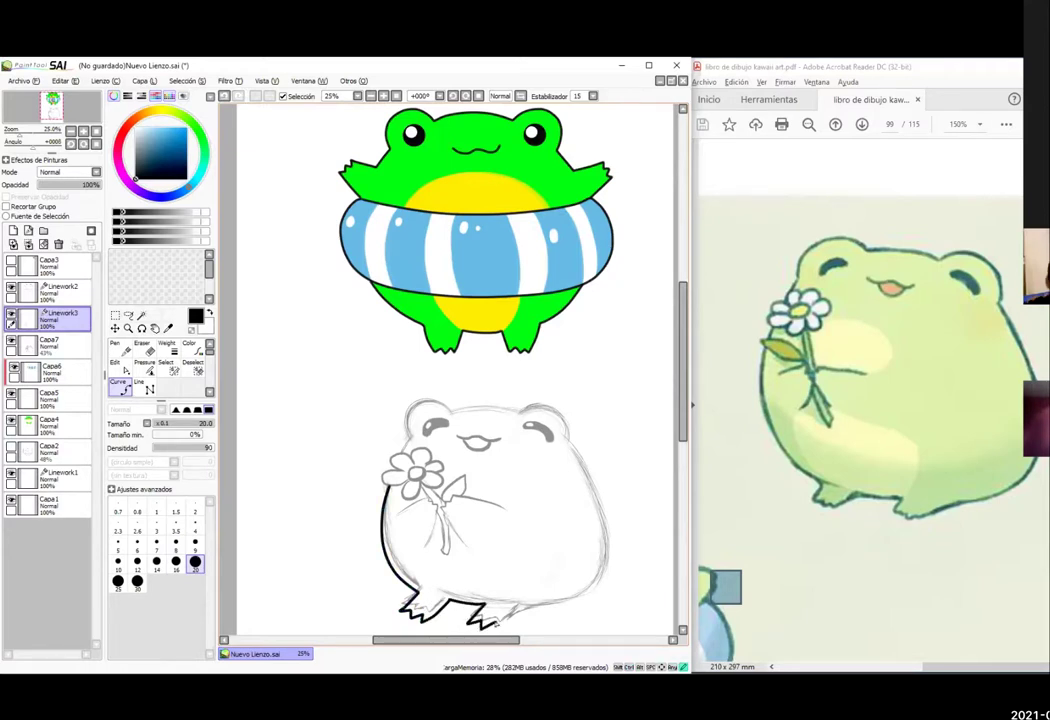
# - Ink the remaining foot, the rounded back and the head with its two eye bumps to complete the second frog's outline
pyautogui.click(498, 632)
pyautogui.click(546, 605)
pyautogui.click(607, 567)
pyautogui.click(604, 512)
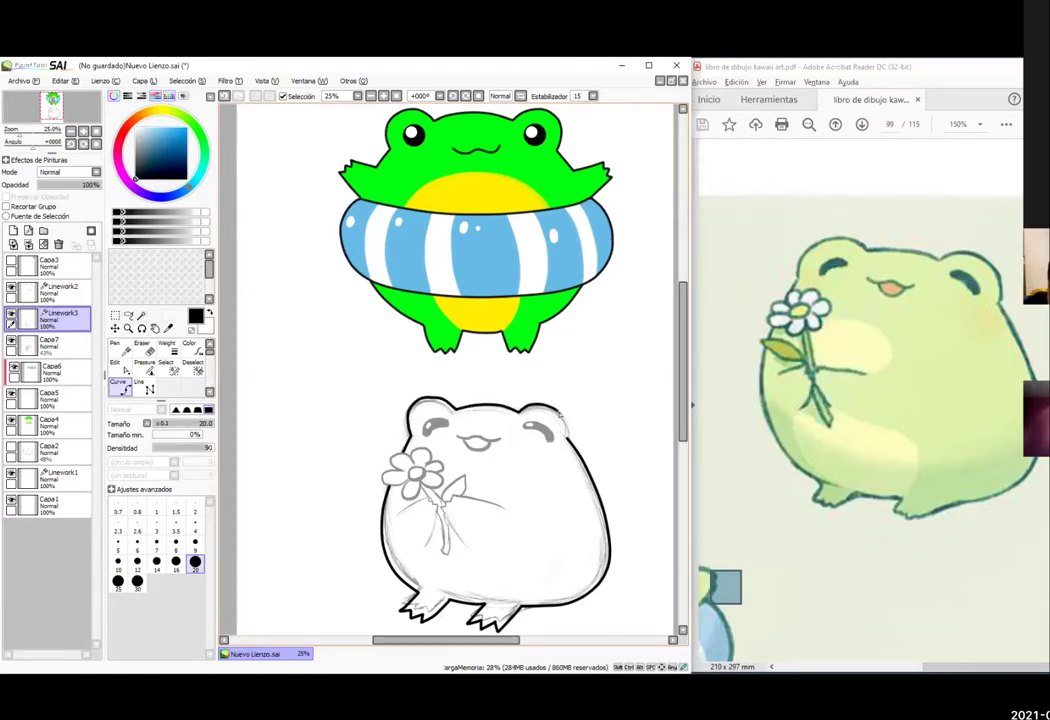
pyautogui.doubleClick(571, 441)
pyautogui.click(122, 369)
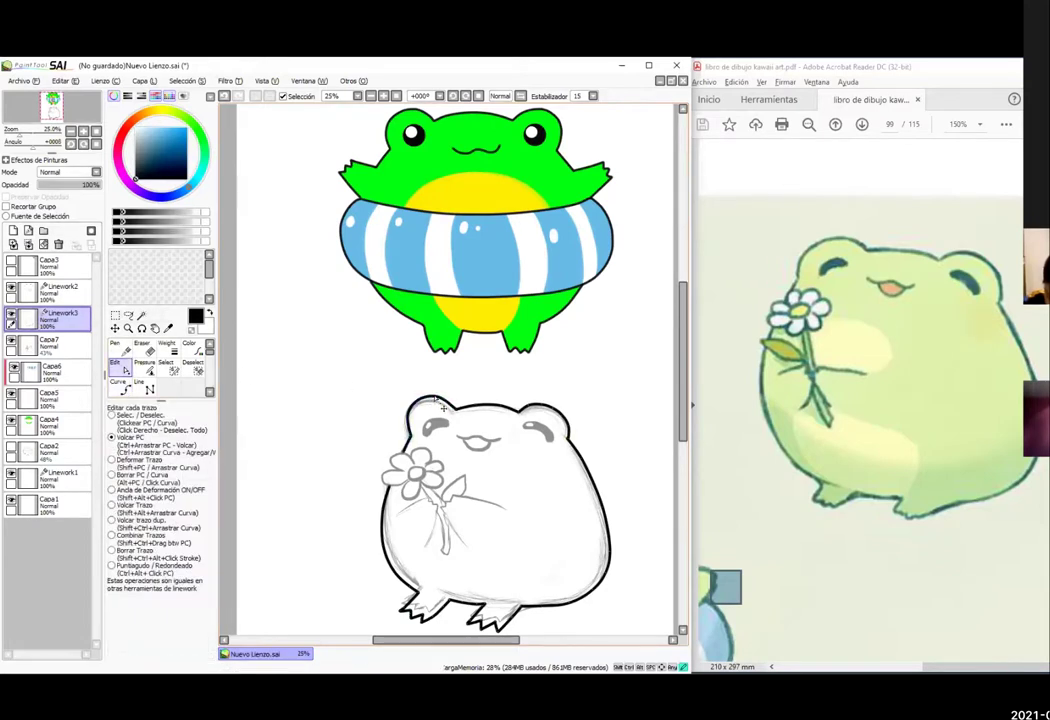
pyautogui.click(120, 387)
pyautogui.moveTo(439, 437); pyautogui.dragTo(442, 437)
pyautogui.click(424, 437)
pyautogui.click(433, 422)
pyautogui.doubleClick(445, 424)
pyautogui.click(524, 424)
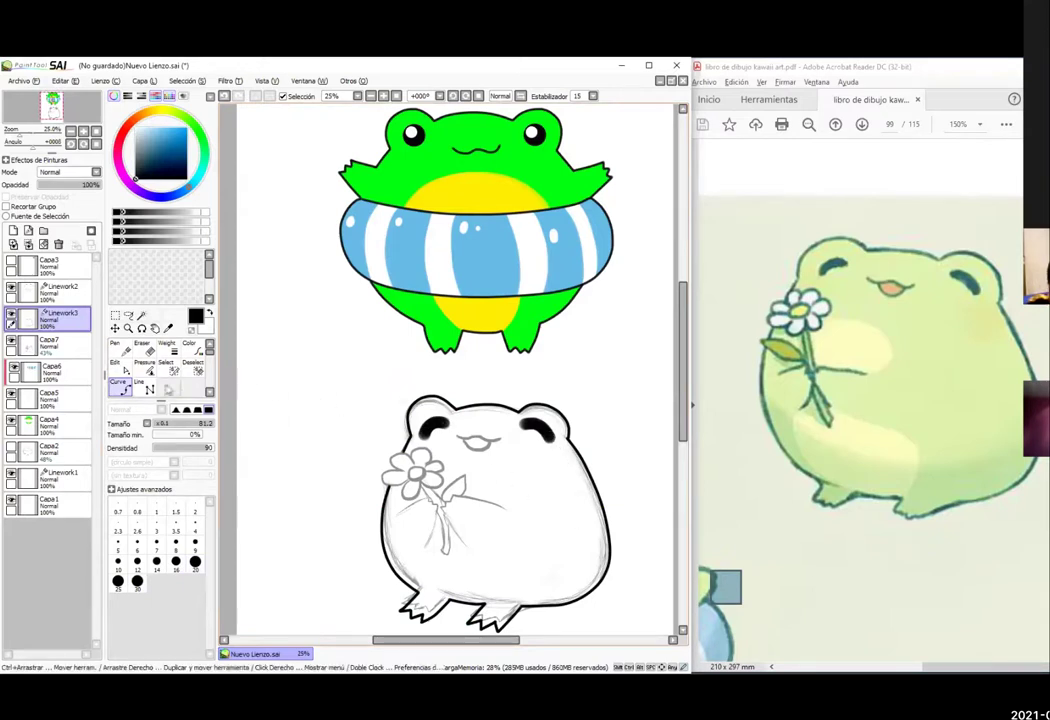
pyautogui.hotkey('ctrl', 'z')
pyautogui.hotkey('ctrl', 'z')
pyautogui.hotkey('ctrl', 'z')
pyautogui.hotkey('ctrl', 'z')
pyautogui.hotkey('ctrl', 'z')
pyautogui.hotkey('ctrl', 'z')
# - Ink the closed-eye outlines, mouth, arms, flower stem and flower centre with the curve size set to 14
pyautogui.click(156, 562)
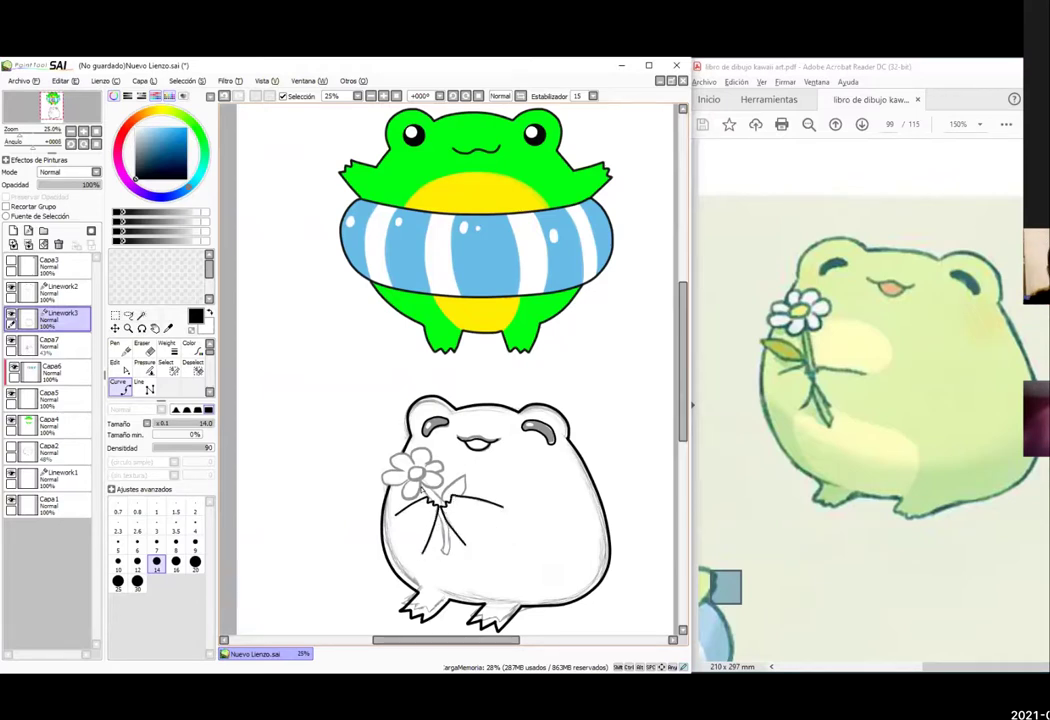
pyautogui.moveTo(451, 559); pyautogui.dragTo(445, 534)
pyautogui.click(411, 471)
pyautogui.click(414, 481)
pyautogui.click(424, 476)
pyautogui.doubleClick(413, 469)
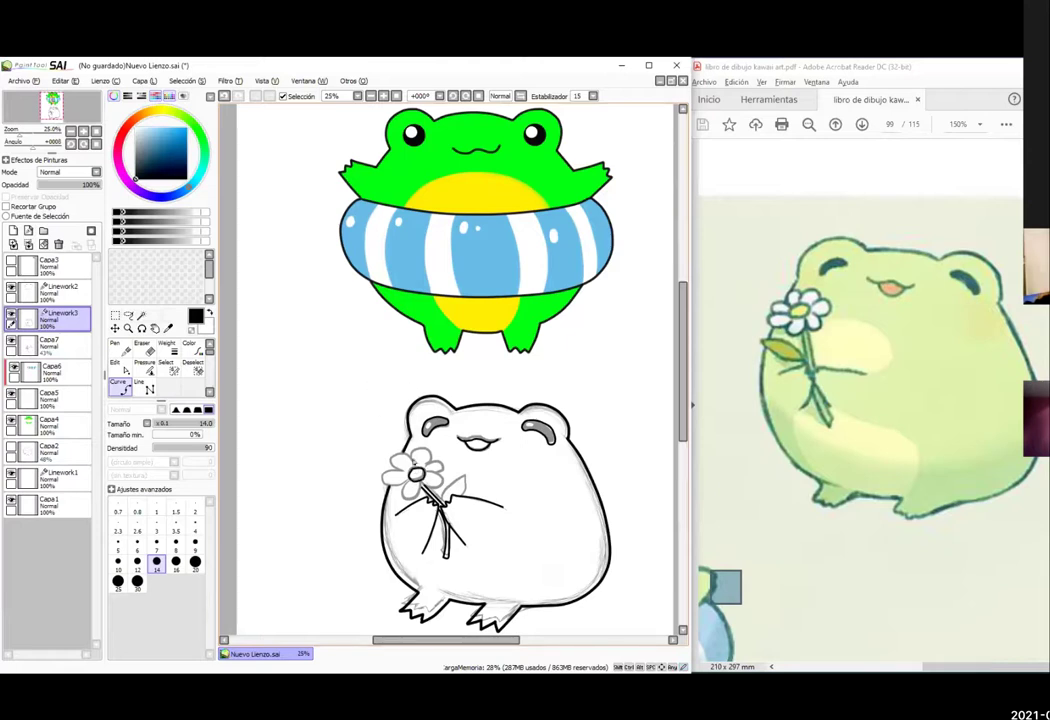
# - Ink the daisy's petals around the centre and outline the leaf beside the stem
pyautogui.moveTo(398, 457); pyautogui.dragTo(392, 474)
pyautogui.click(404, 473)
pyautogui.click(386, 474)
pyautogui.click(388, 485)
pyautogui.click(405, 497)
pyautogui.click(416, 496)
pyautogui.doubleClick(421, 485)
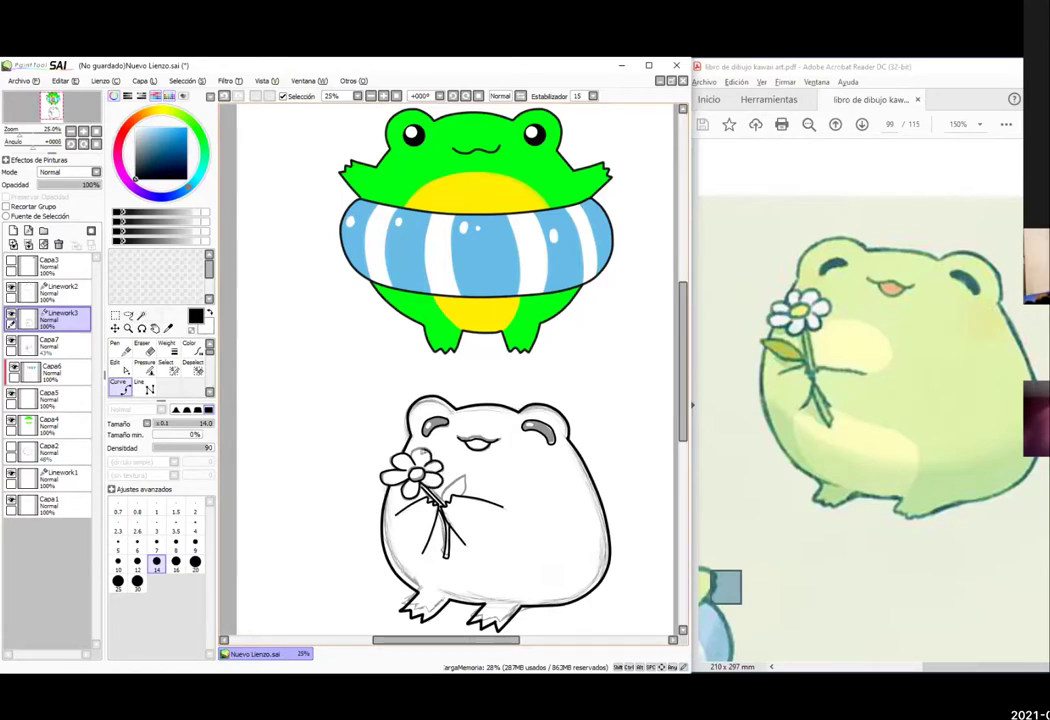
pyautogui.moveTo(448, 493); pyautogui.dragTo(461, 478)
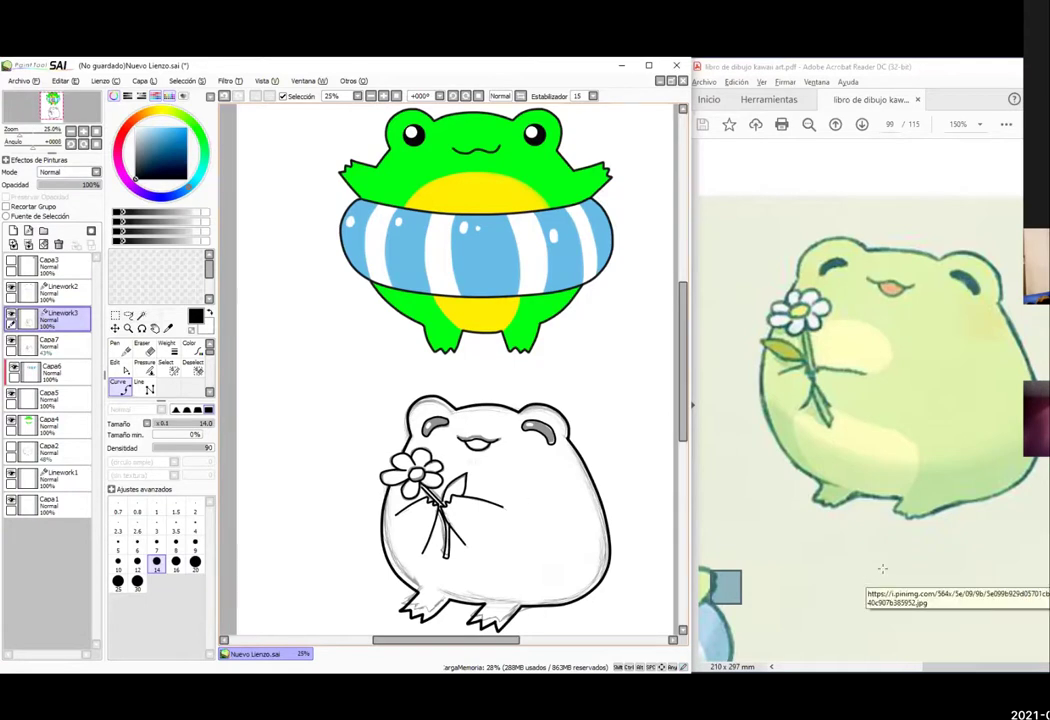
# - Hide the second frog's sketch layer and adjust the first closed eye's outline so its interior can be selected
pyautogui.click(11, 341)
pyautogui.click(141, 316)
pyautogui.click(433, 426)
pyautogui.hotkey('ctrl', 'd')
pyautogui.click(121, 368)
pyautogui.moveTo(441, 420); pyautogui.dragTo(442, 424)
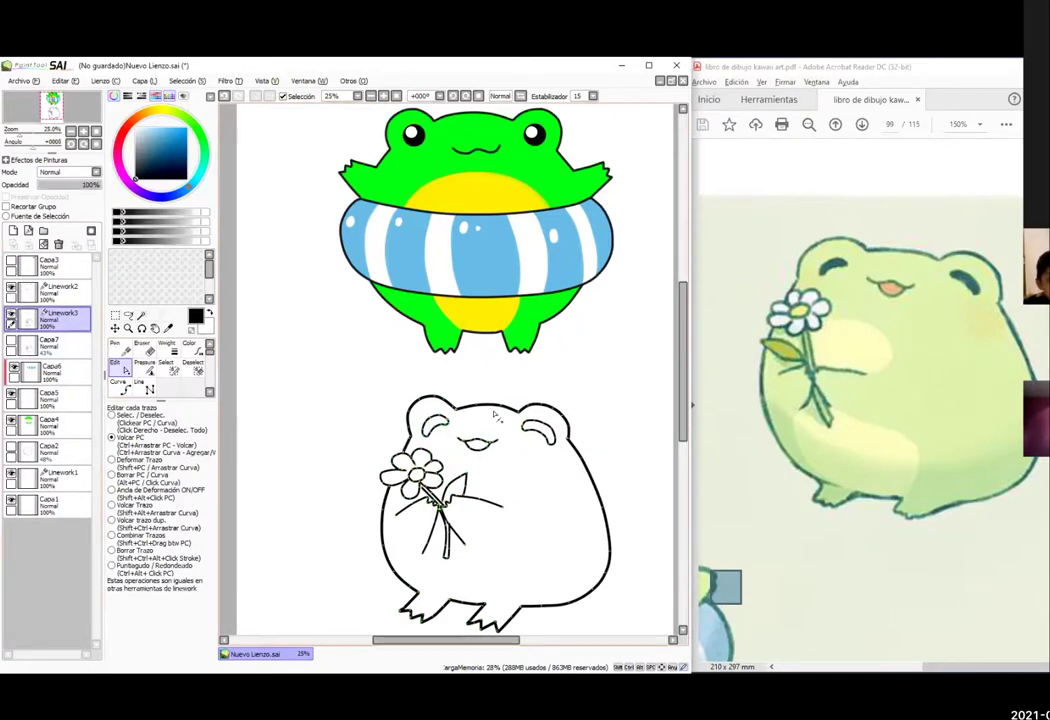
# - Select the inside of both closed eyes and fill them with black on a new layer below the linework
pyautogui.click(142, 316)
pyautogui.click(434, 426)
pyautogui.click(541, 432)
pyautogui.click(62, 345)
pyautogui.click(13, 231)
pyautogui.click(123, 388)
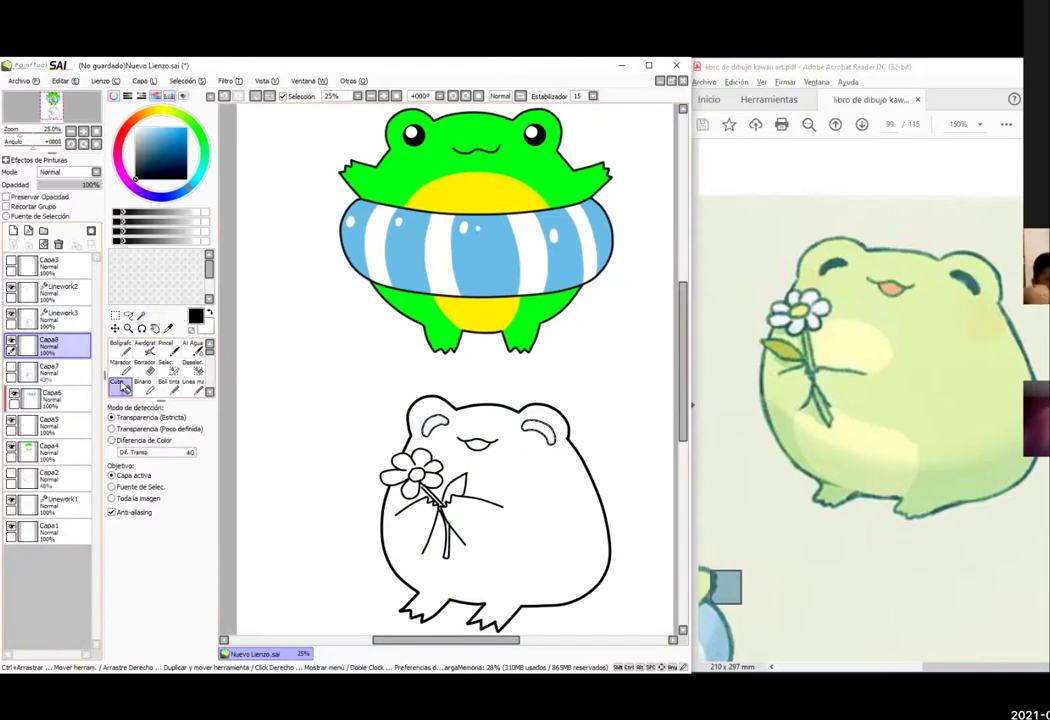
pyautogui.click(521, 441)
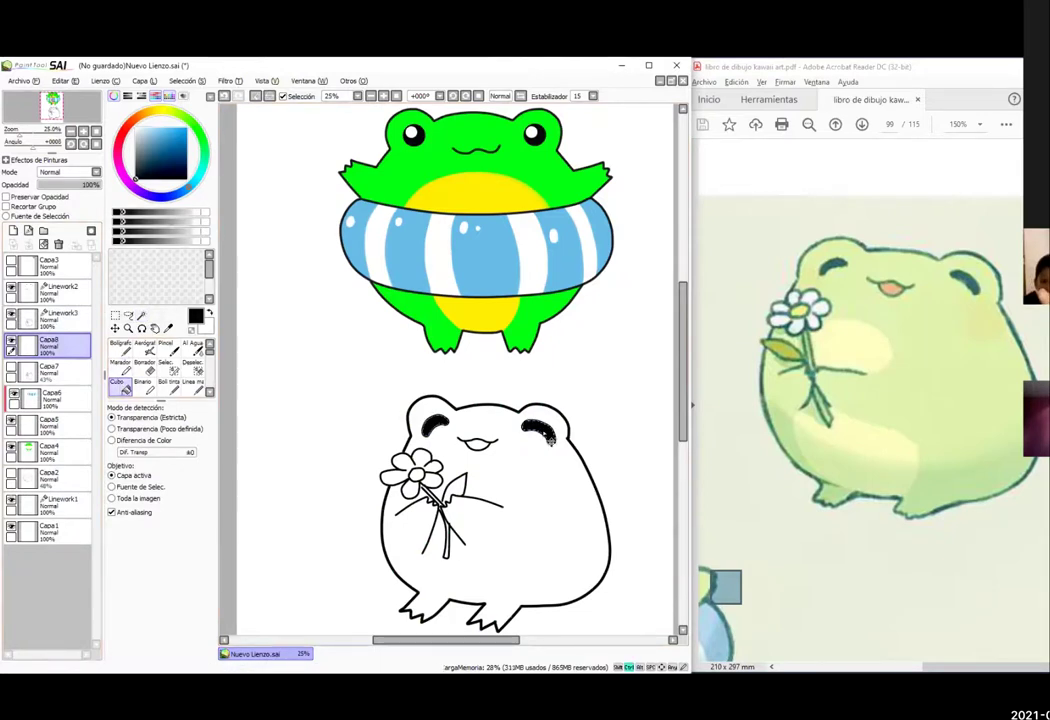
pyautogui.hotkey('ctrl', 'd')
# - Select the second frog's body and fill it on a new layer with the bright green sampled from the first frog
pyautogui.click(66, 321)
pyautogui.click(142, 316)
pyautogui.click(531, 522)
pyautogui.click(13, 230)
pyautogui.click(120, 387)
pyautogui.keyDown('alt'); pyautogui.click(438, 322); pyautogui.keyUp('alt')
pyautogui.click(480, 540)
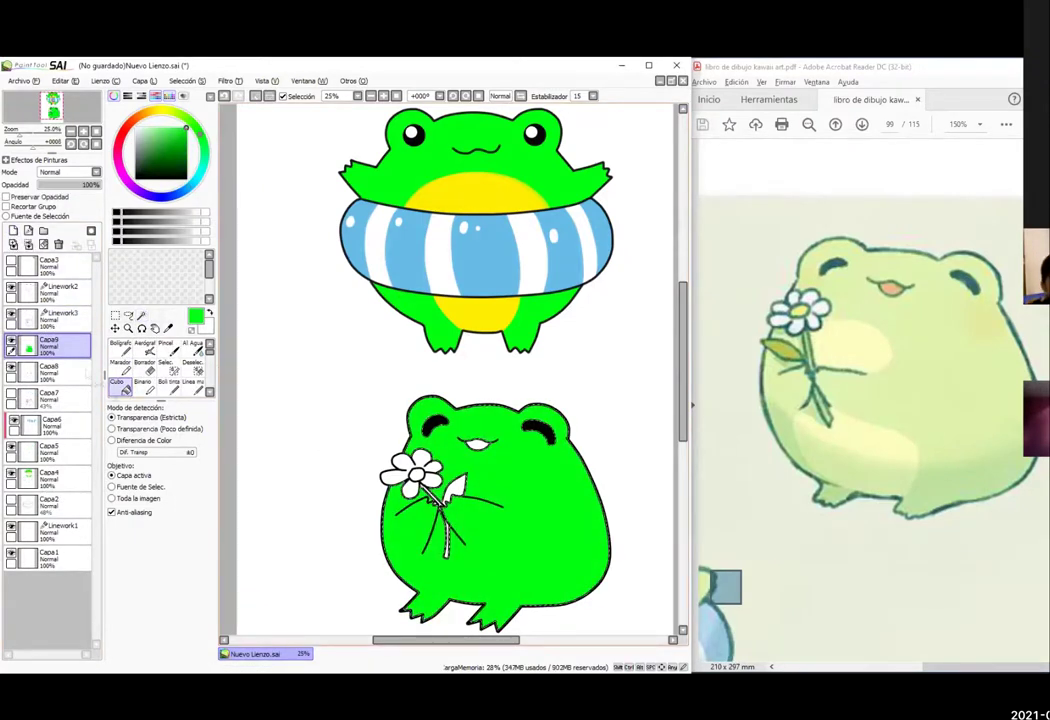
# - Paint yellow patches above the arm and on the lower belly on a new layer clipped to the green body
pyautogui.click(120, 350)
pyautogui.keyDown('alt'); pyautogui.click(463, 190); pyautogui.keyUp('alt')
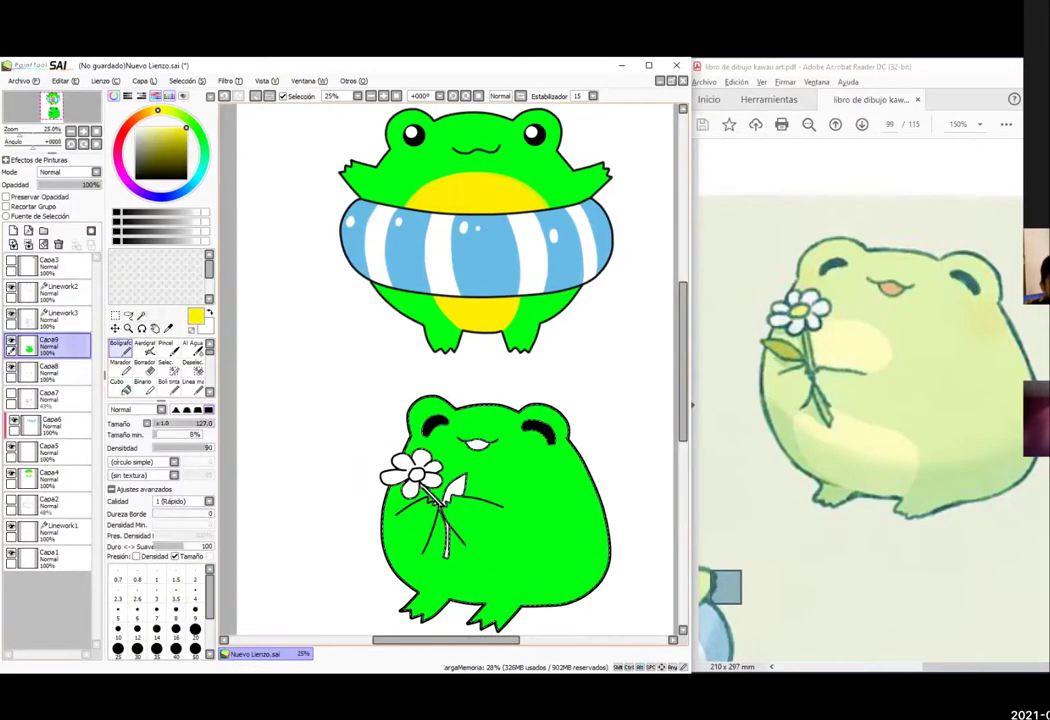
pyautogui.click(13, 230)
pyautogui.click(15, 208)
pyautogui.click(168, 387)
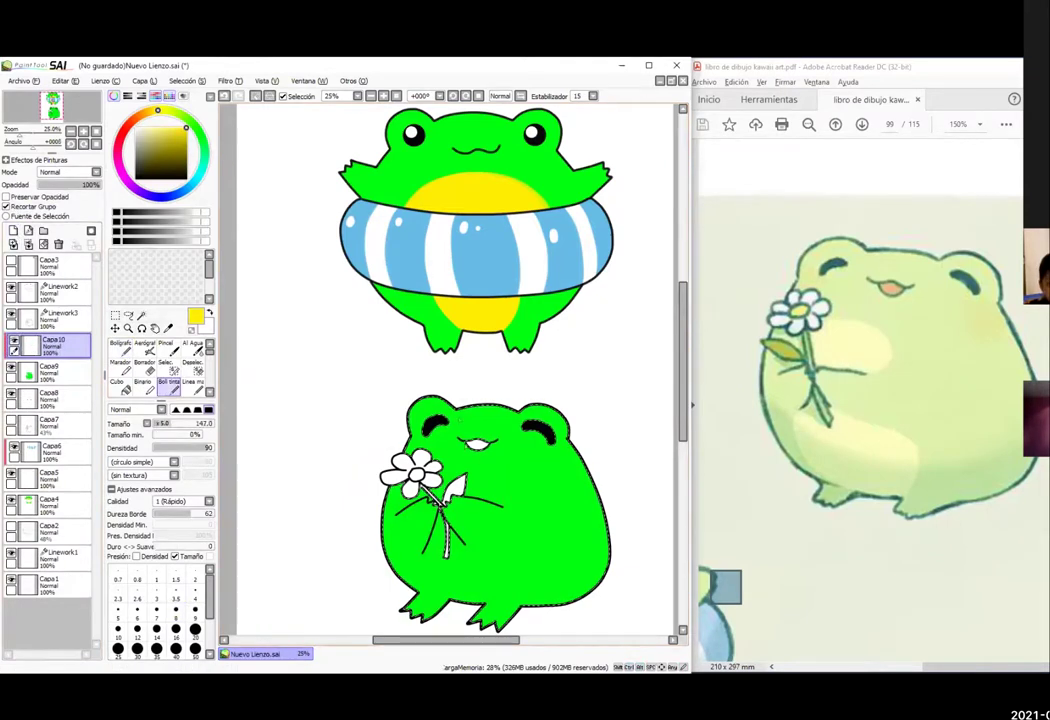
pyautogui.moveTo(437, 495)
pyautogui.mouseDown()
pyautogui.moveTo(454, 473)
pyautogui.moveTo(506, 495)
pyautogui.mouseUp()
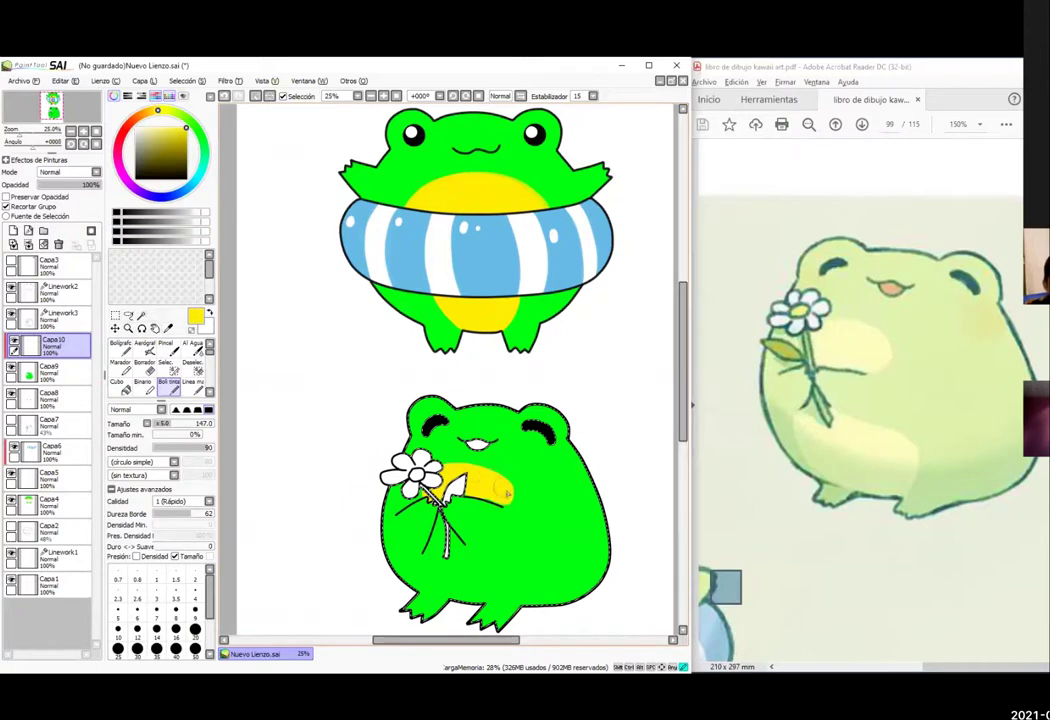
pyautogui.moveTo(427, 559)
pyautogui.mouseDown()
pyautogui.moveTo(463, 569)
pyautogui.moveTo(429, 574)
pyautogui.moveTo(429, 562)
pyautogui.moveTo(459, 606)
pyautogui.moveTo(429, 562)
pyautogui.moveTo(447, 562)
pyautogui.moveTo(446, 544)
pyautogui.moveTo(446, 569)
pyautogui.moveTo(459, 551)
pyautogui.moveTo(487, 575)
pyautogui.mouseUp()
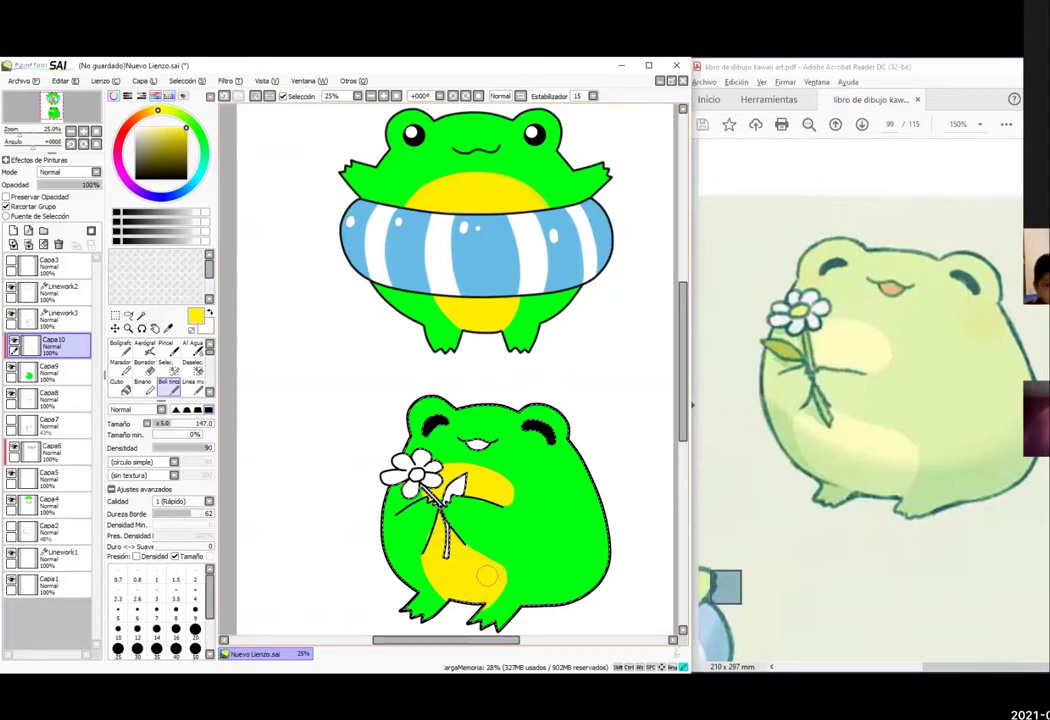
pyautogui.hotkey('ctrl', 'd')
# - Select the flower's petals and fill them with orange-red on a new layer
pyautogui.click(57, 317)
pyautogui.click(141, 315)
pyautogui.moveTo(421, 460)
pyautogui.mouseDown()
pyautogui.moveTo(391, 477)
pyautogui.moveTo(431, 480)
pyautogui.mouseUp()
pyautogui.click(66, 347)
pyautogui.click(13, 231)
pyautogui.click(121, 387)
pyautogui.click(131, 126)
pyautogui.hotkey('ctrl', 'd')
# - Select the flower's centre and fill it with yellow on the petals' layer
pyautogui.click(60, 319)
pyautogui.click(141, 315)
pyautogui.click(417, 475)
pyautogui.click(62, 346)
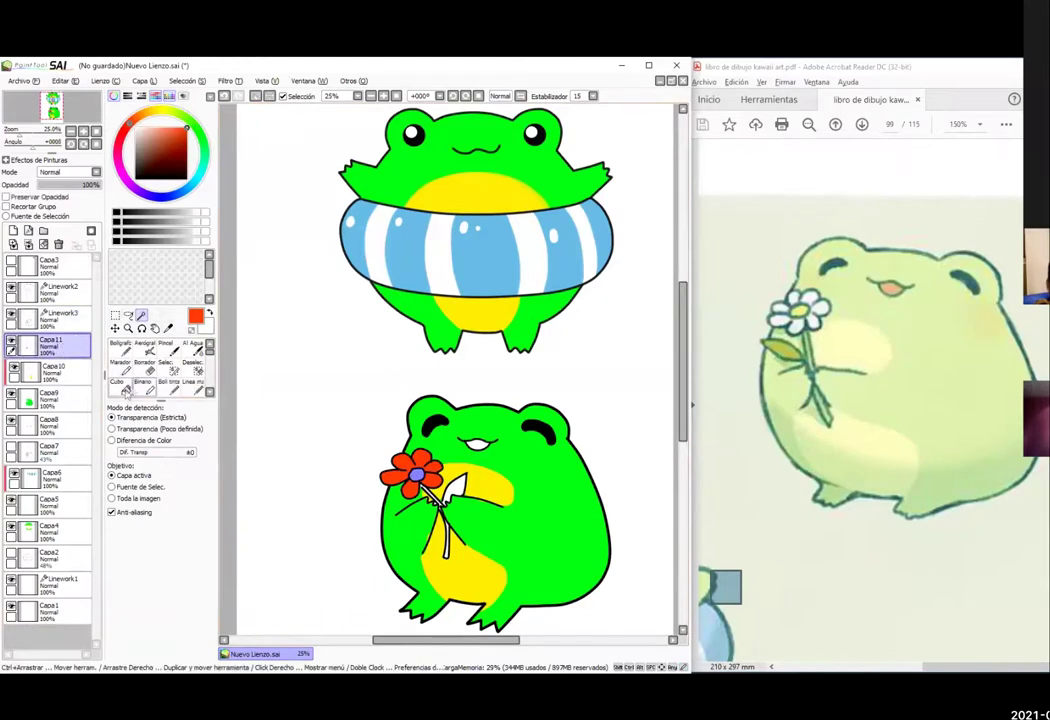
pyautogui.click(121, 387)
pyautogui.click(159, 110)
pyautogui.click(417, 475)
pyautogui.hotkey('ctrl', 'd')
# - Select the leaf and stem sections and fill them with dark green on a new layer
pyautogui.click(60, 319)
pyautogui.click(141, 315)
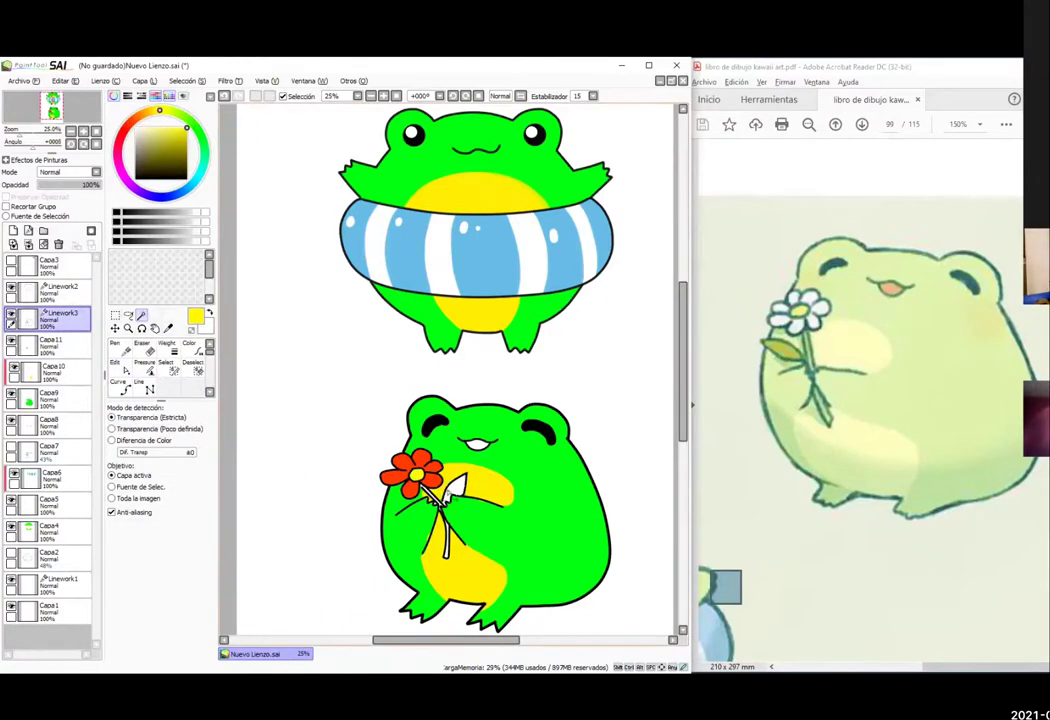
pyautogui.click(446, 490)
pyautogui.click(62, 346)
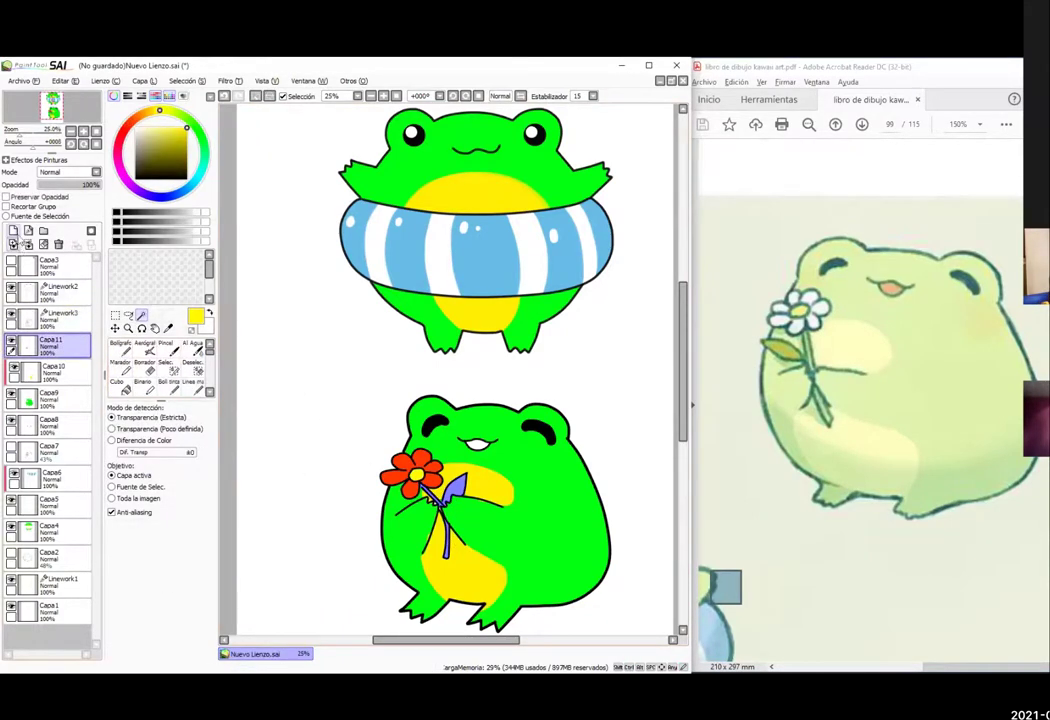
pyautogui.click(13, 231)
pyautogui.click(121, 387)
pyautogui.click(200, 133)
pyautogui.click(185, 146)
pyautogui.click(456, 487)
pyautogui.click(446, 540)
pyautogui.click(429, 493)
pyautogui.hotkey('ctrl', 'd')
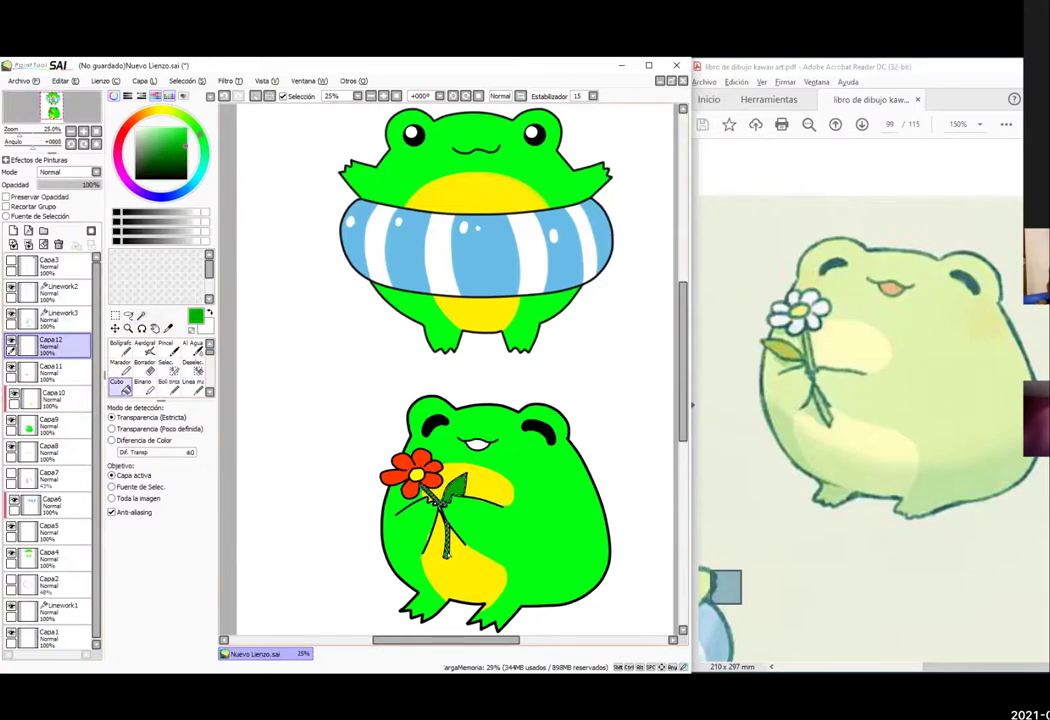
# - Select the inside of the second frog's mouth and fill it with light peach on a new layer
pyautogui.click(64, 320)
pyautogui.click(141, 316)
pyautogui.click(478, 444)
pyautogui.click(62, 346)
pyautogui.click(13, 231)
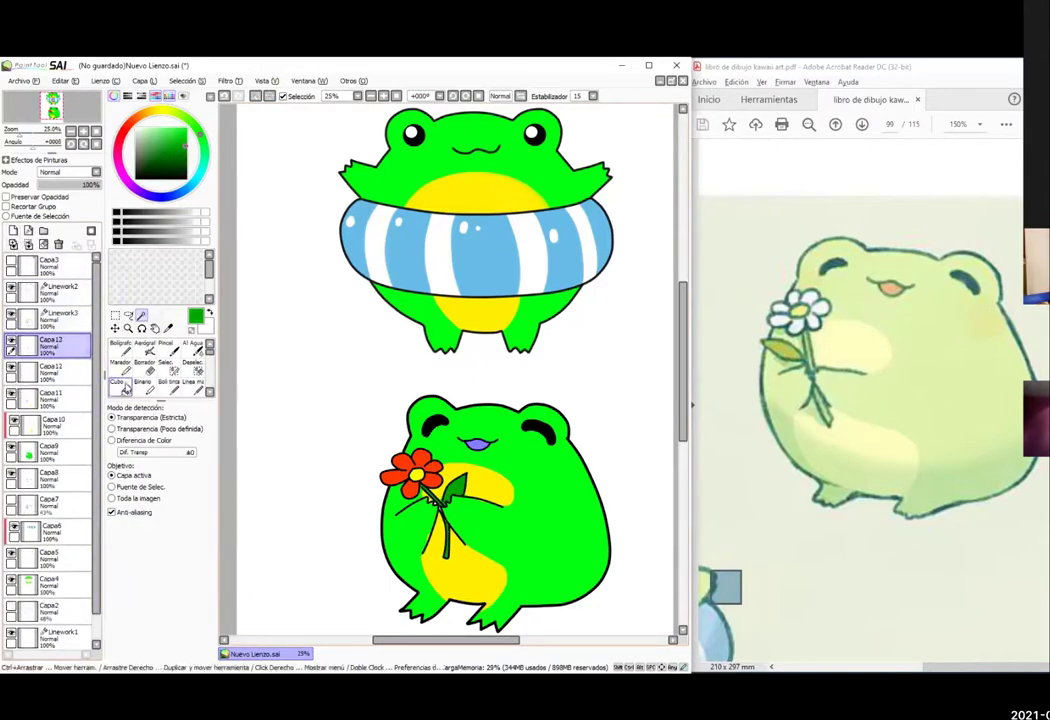
pyautogui.click(121, 387)
pyautogui.click(164, 131)
pyautogui.click(134, 119)
pyautogui.click(152, 130)
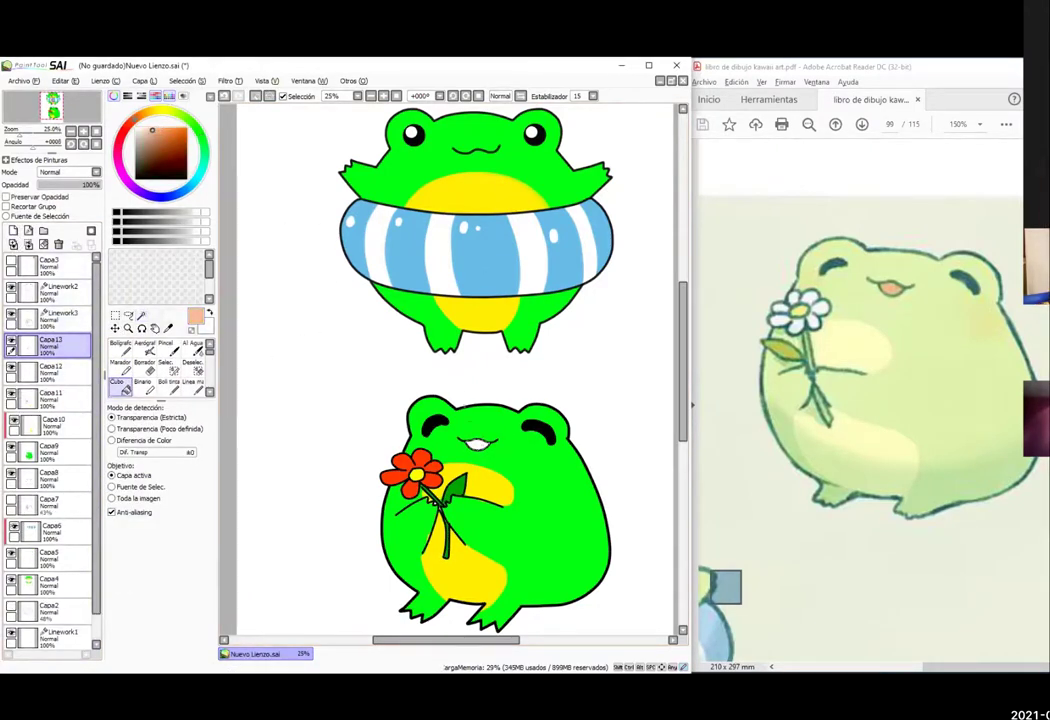
pyautogui.click(478, 444)
pyautogui.hotkey('ctrl', 'd')
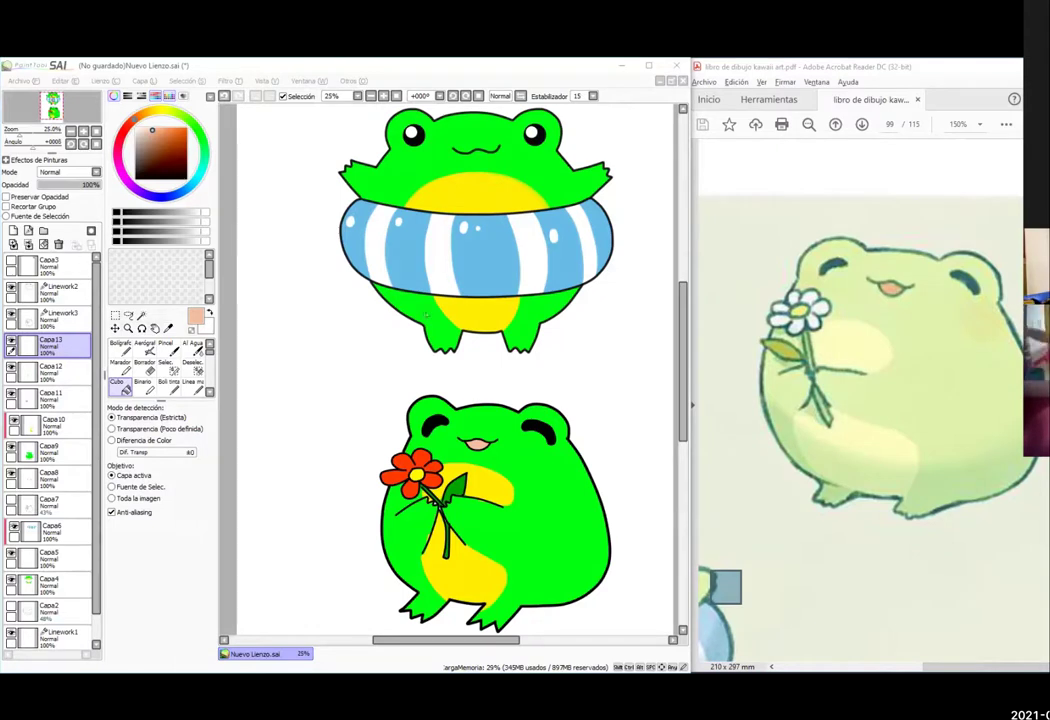
# - Paint small white highlights on both of the second frog's black eyes with the pen at size 45
pyautogui.click(119, 346)
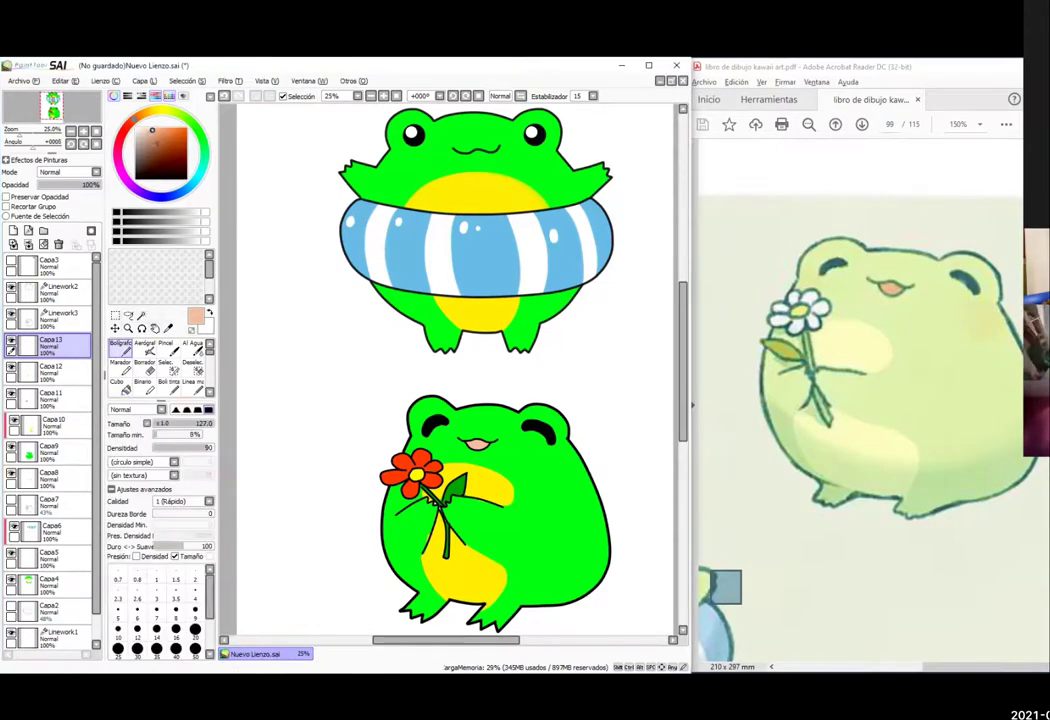
pyautogui.press('[')
pyautogui.press('[')
pyautogui.press('[')
pyautogui.press('[')
pyautogui.press('[')
pyautogui.press('[')
pyautogui.moveTo(432, 421); pyautogui.dragTo(429, 429)
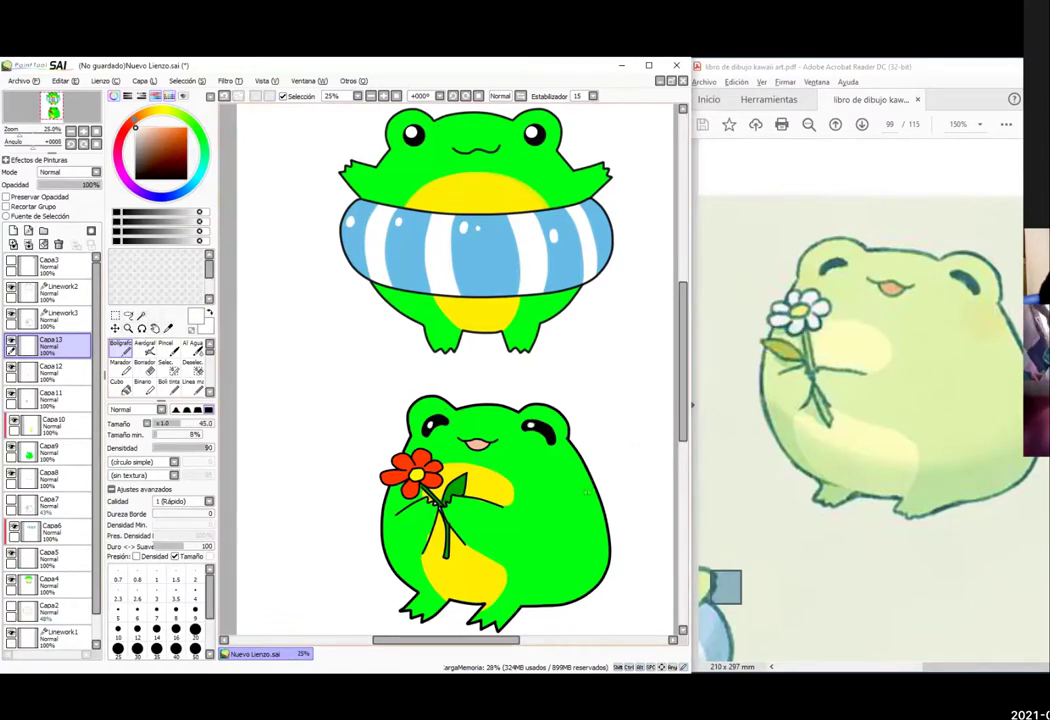
# - Paint darker green spots on the second frog's back and head with a size 105 pen on a layer clipped above the green body
pyautogui.rightClick(540, 510)
pyautogui.click(179, 142)
pyautogui.press(']')
pyautogui.press(']')
pyautogui.press(']')
pyautogui.press(']')
pyautogui.press(']')
pyautogui.press(']')
pyautogui.moveTo(583, 471)
pyautogui.mouseDown()
pyautogui.moveTo(588, 482)
pyautogui.moveTo(564, 470)
pyautogui.moveTo(594, 513)
pyautogui.mouseUp()
pyautogui.hotkey('ctrl', 'z')
pyautogui.click(50, 452)
pyautogui.click(13, 231)
pyautogui.moveTo(562, 424); pyautogui.dragTo(562, 433)
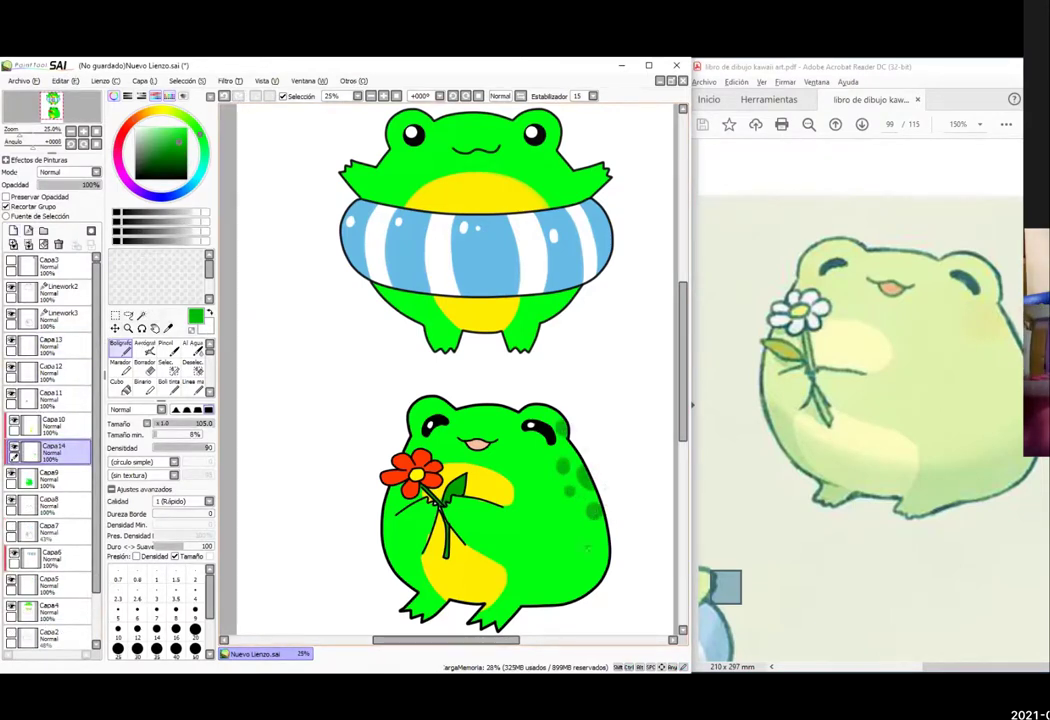
pyautogui.moveTo(590, 538); pyautogui.dragTo(592, 548)
pyautogui.moveTo(485, 404)
pyautogui.mouseDown()
pyautogui.moveTo(518, 401)
pyautogui.moveTo(523, 437)
pyautogui.moveTo(440, 402)
pyautogui.mouseUp()
pyautogui.click(558, 517)
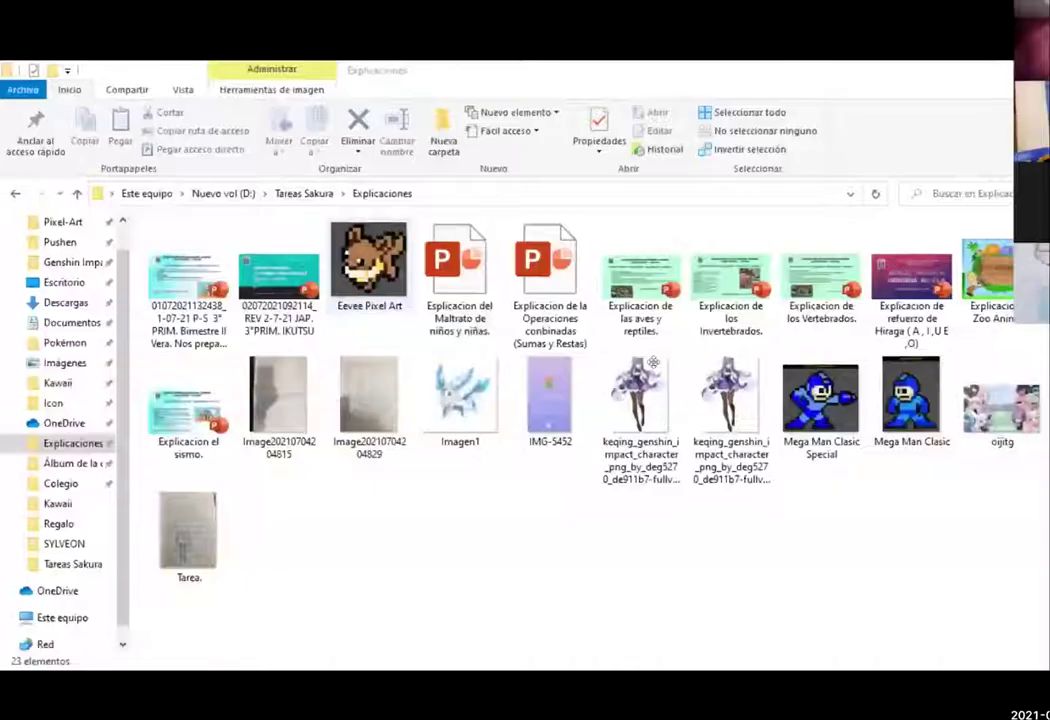
# - Open Eevee Pixel Art from the Explicaciones folder in the Picasa photo viewer and browse through the images to Sylveon Pixel Art
pyautogui.doubleClick(369, 265)
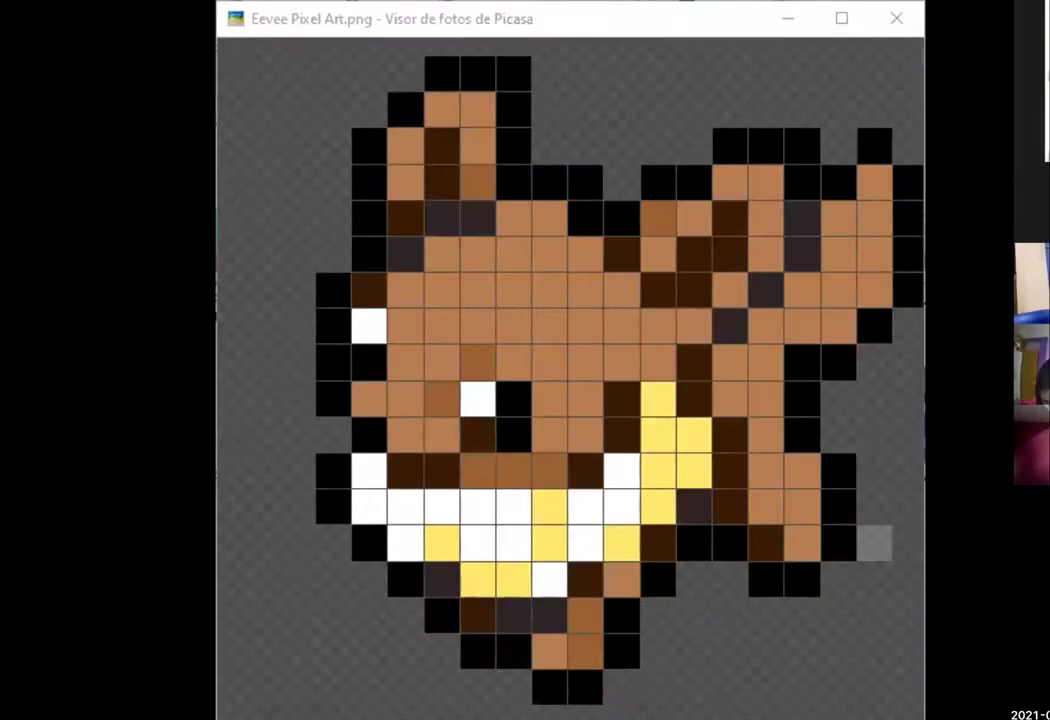
pyautogui.scroll(-2, 628, 390)
pyautogui.click(545, 711)
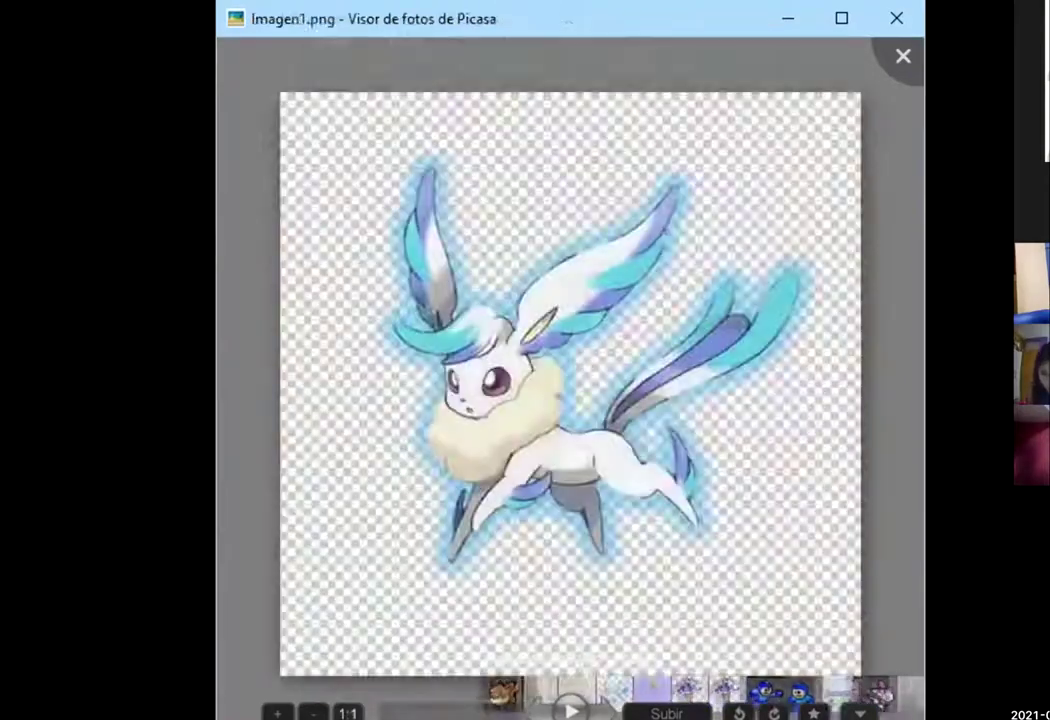
pyautogui.click(545, 711)
pyautogui.click(545, 711)
pyautogui.click(545, 711)
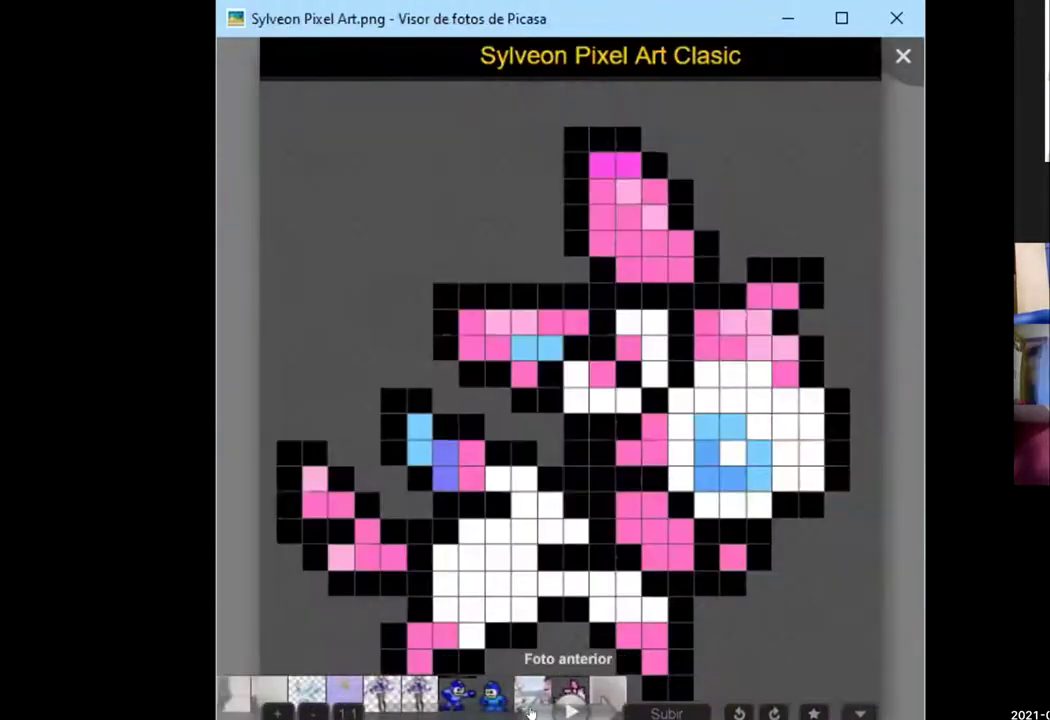